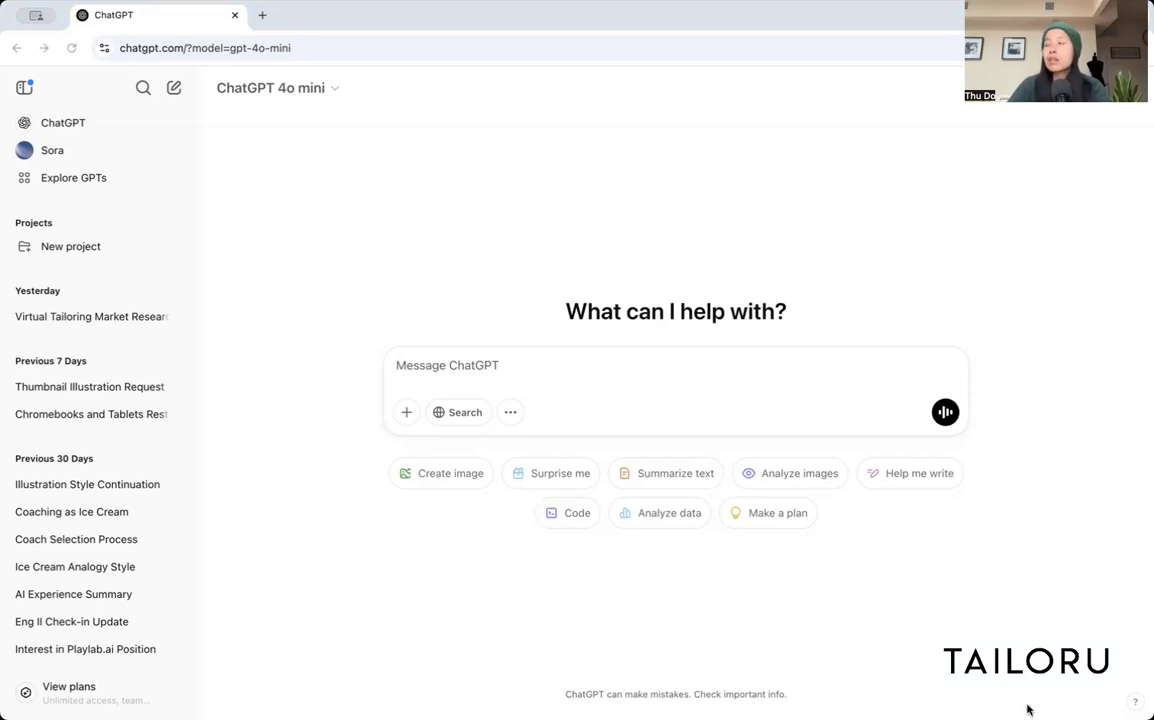
Send a prompt about new markets and audience research for an ice cream delivery market, asking what questions ChatGPT has, without the "Discovering new markets and audience" heading.
click(424, 361)
text(Discovering new markets and audience I'm interested in an ice cream delivery market and I would like to do some new markets and audience research with you to explore this space. What questions do you have to get started?)
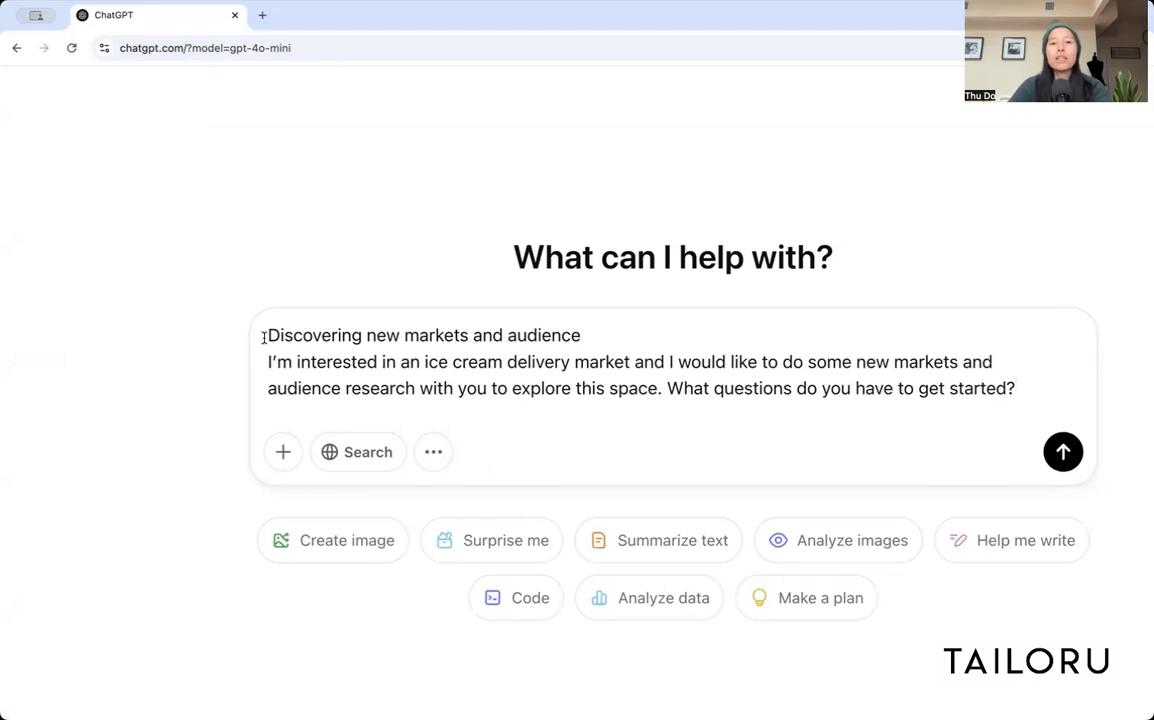
drag(264, 337, 600, 338)
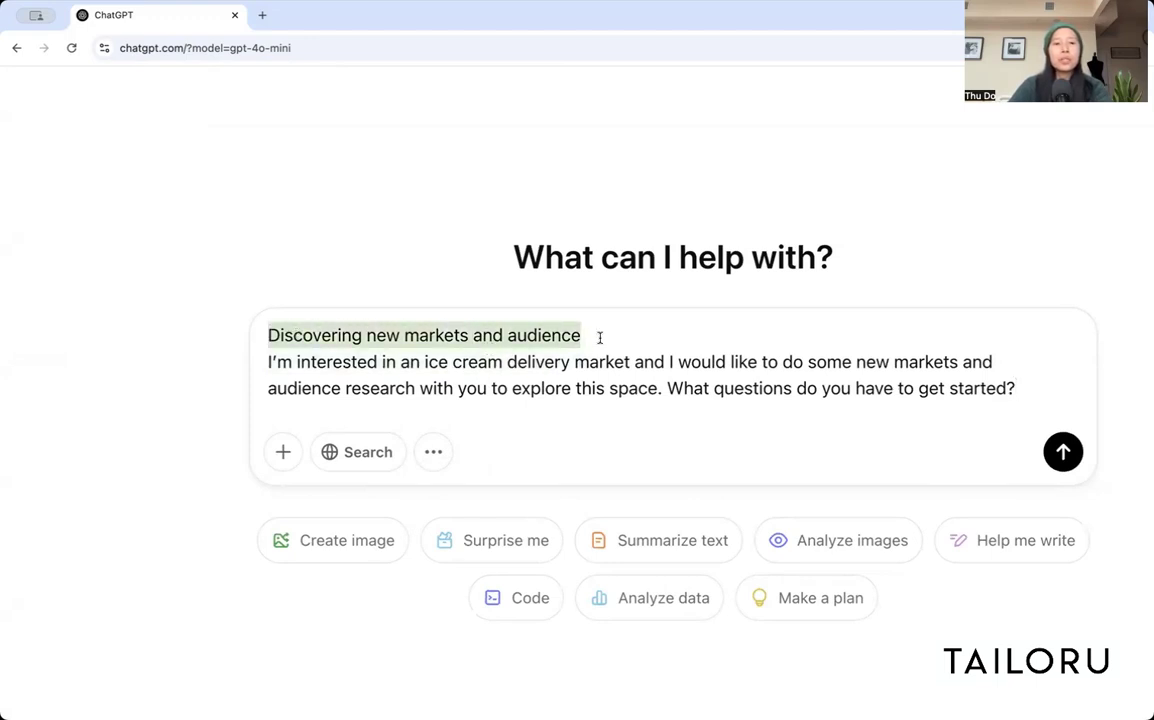
key(BackSpace)
key(Down)
key(BackSpace)
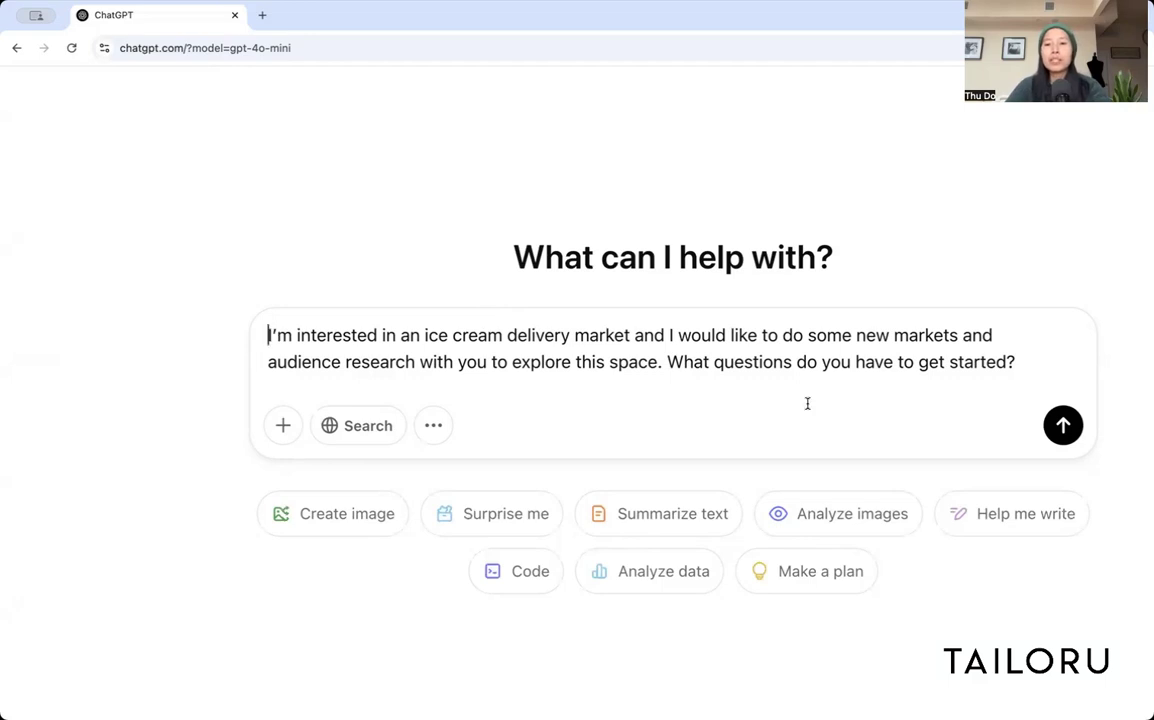
click(1066, 426)
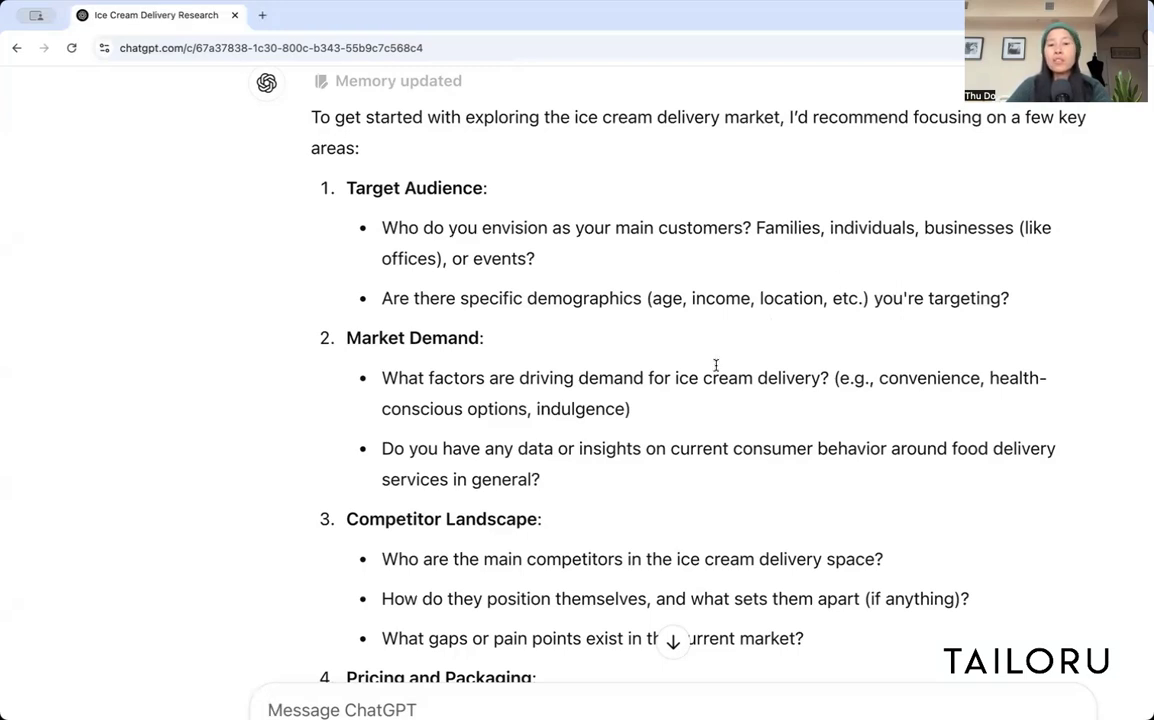
Read through the research questions suggested for exploring the ice cream delivery market, then return to the start of the reply.
scroll(716, 365, down, 3)
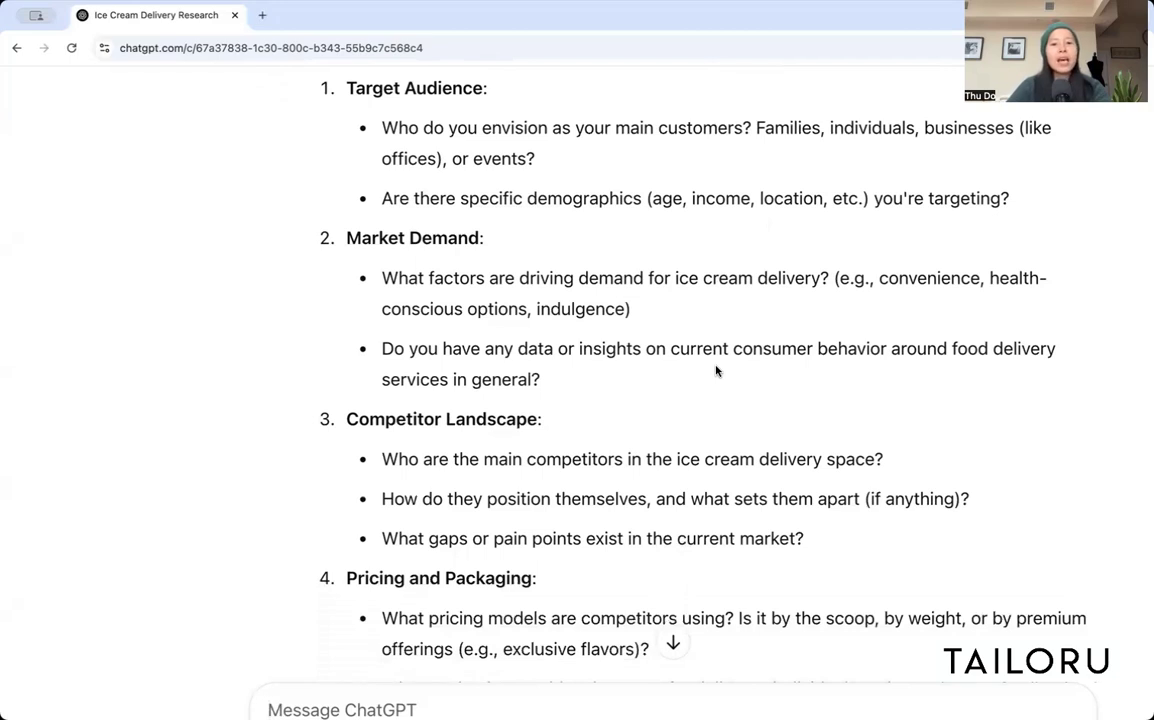
scroll(716, 371, down, 2)
scroll(716, 371, down, 1)
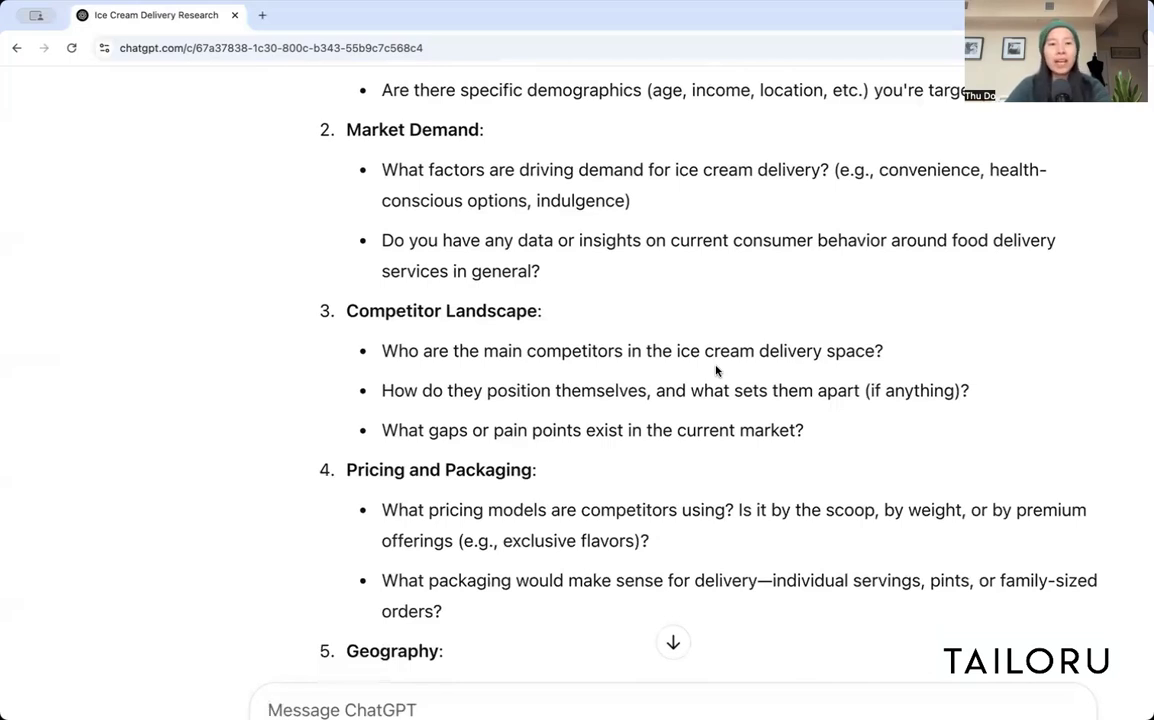
scroll(716, 371, down, 4)
scroll(716, 372, down, 3)
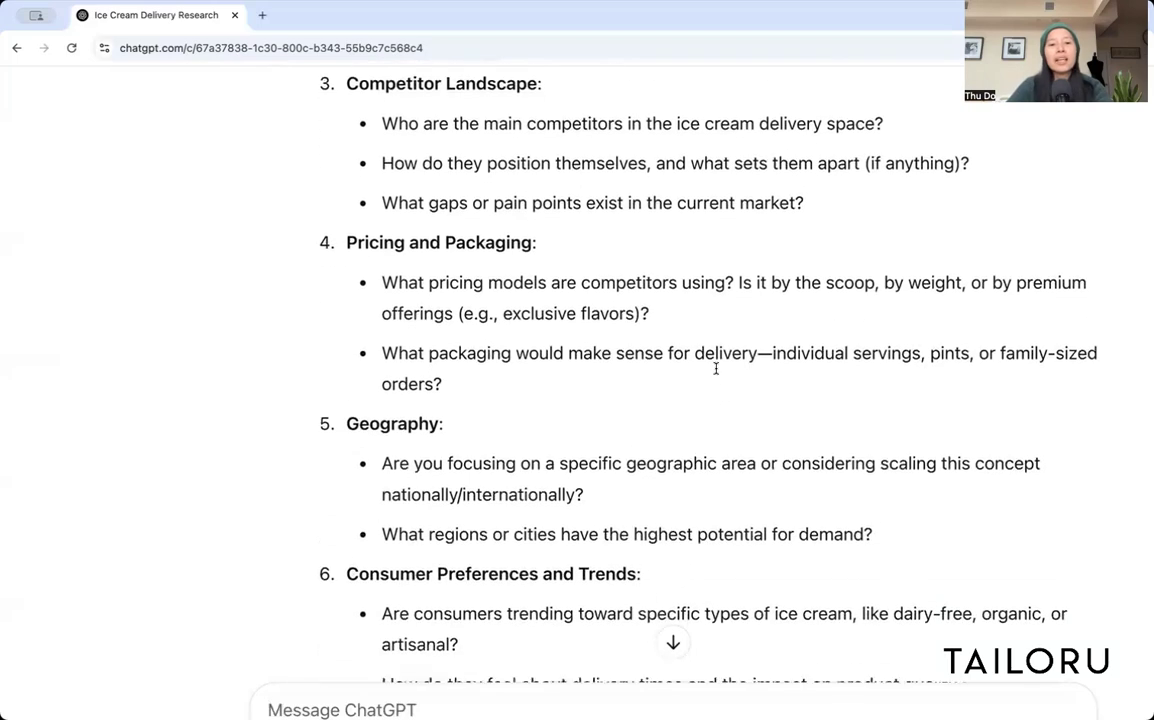
scroll(716, 374, down, 4)
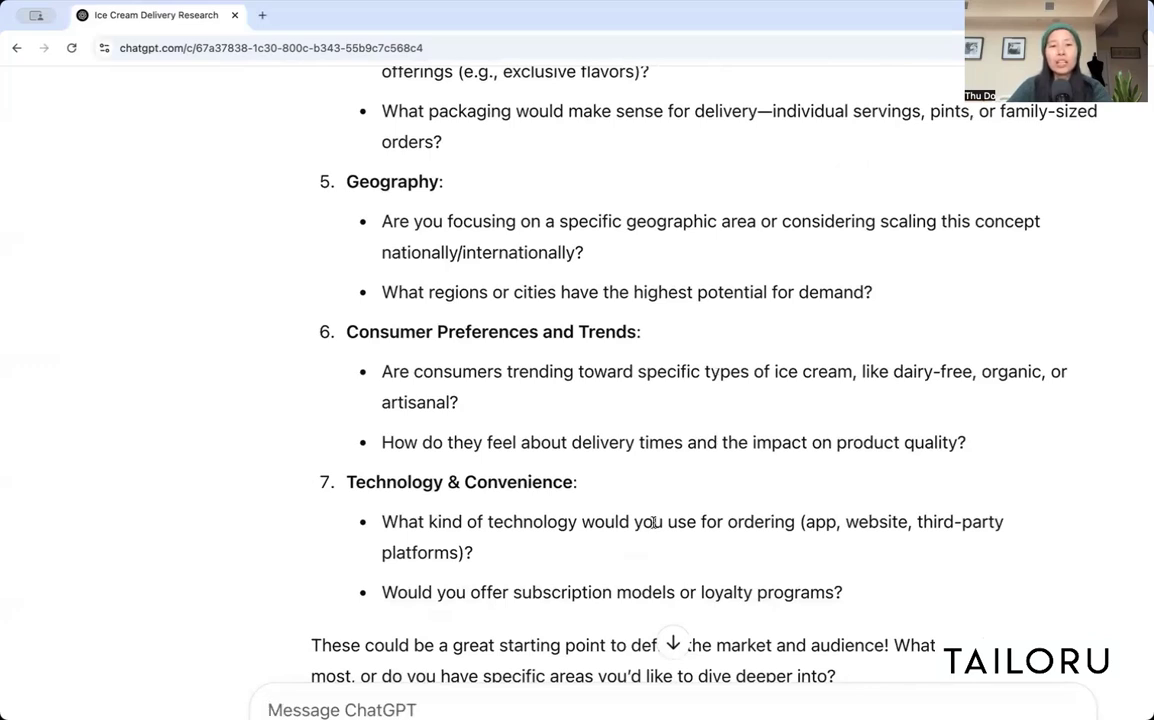
scroll(655, 520, down, 2)
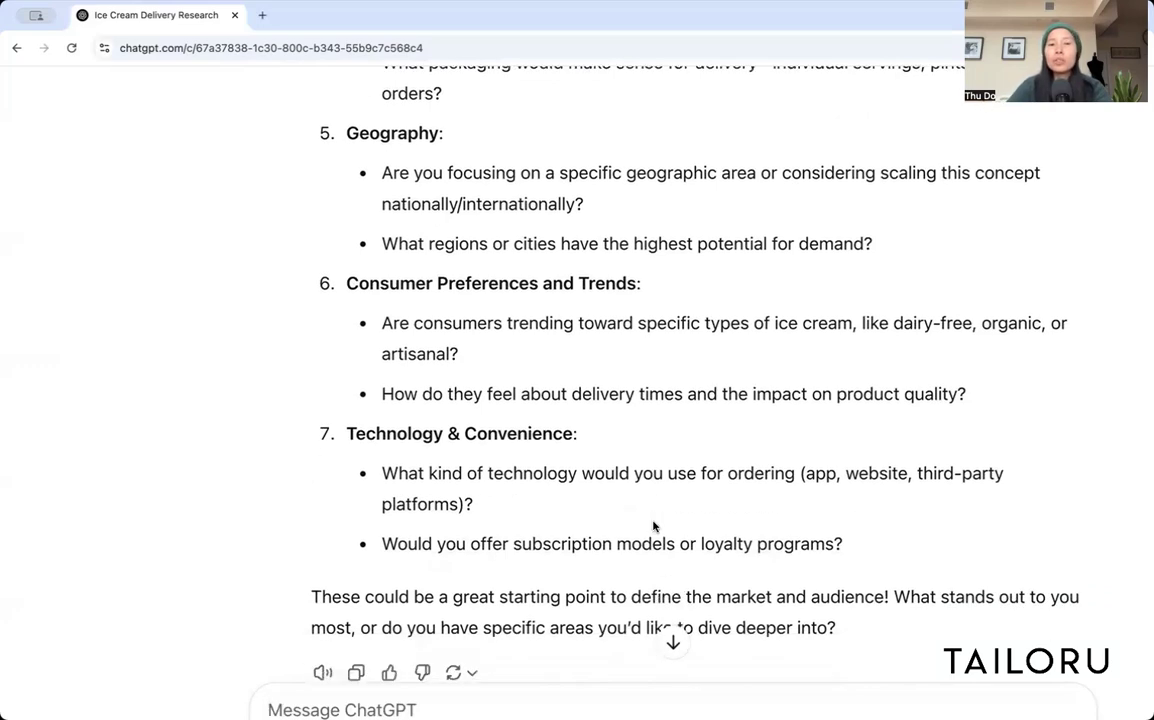
key(ctrl+minus)
scroll(651, 526, up, 6)
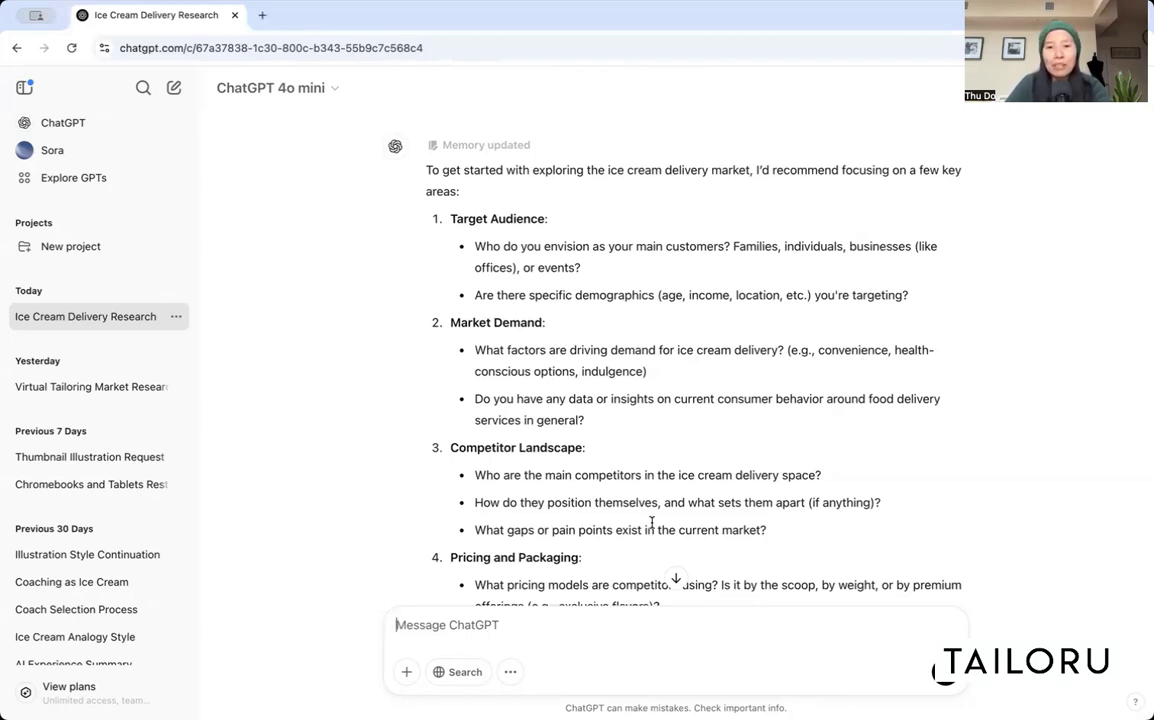
Begin a follow-up message with "I want to focus on the Target Audience and Market Demand.".
text(I would like )
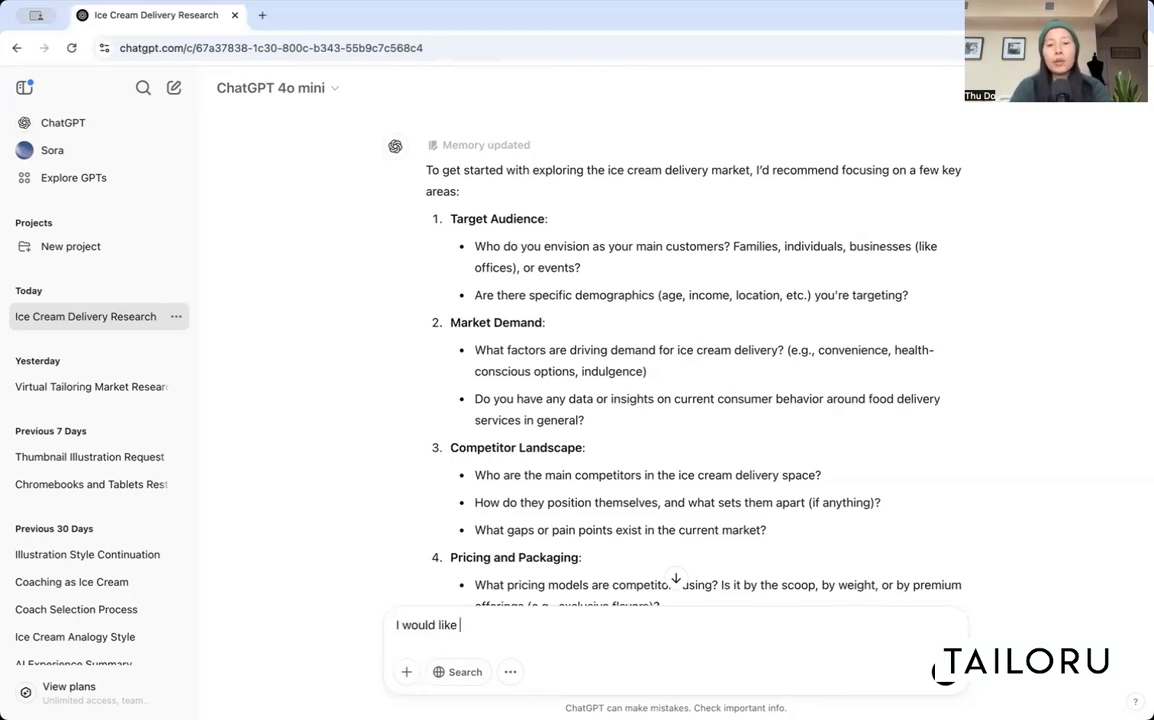
text(to focus on T)
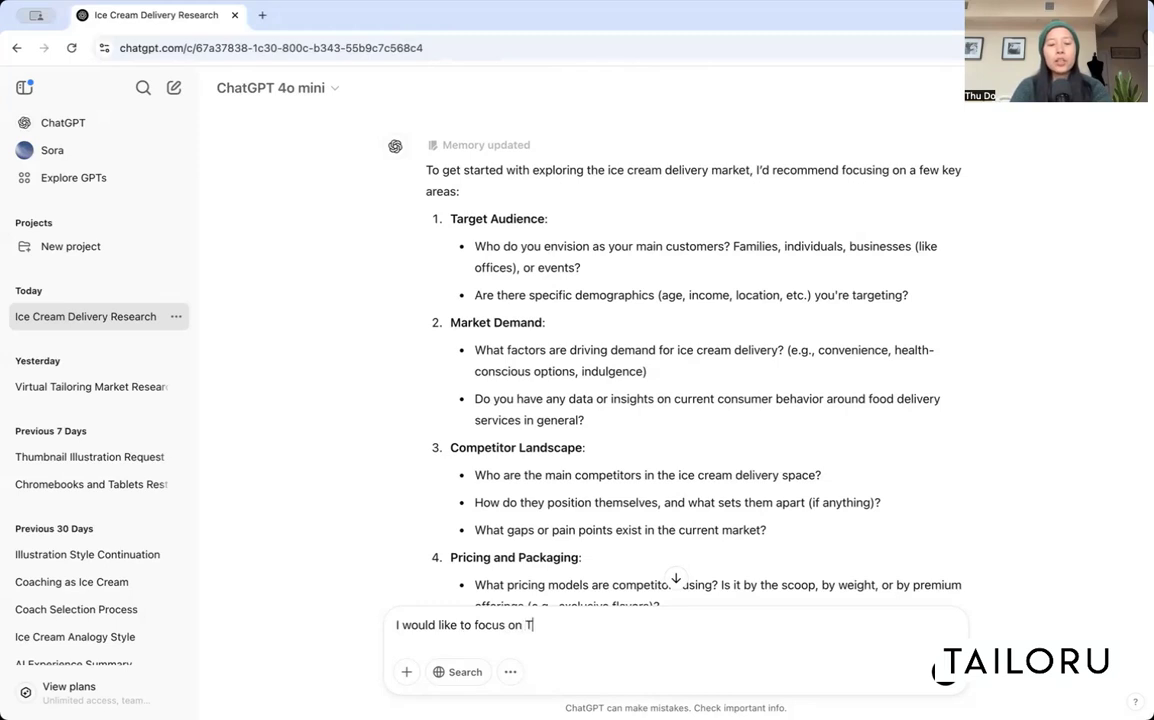
text(arget Audience )
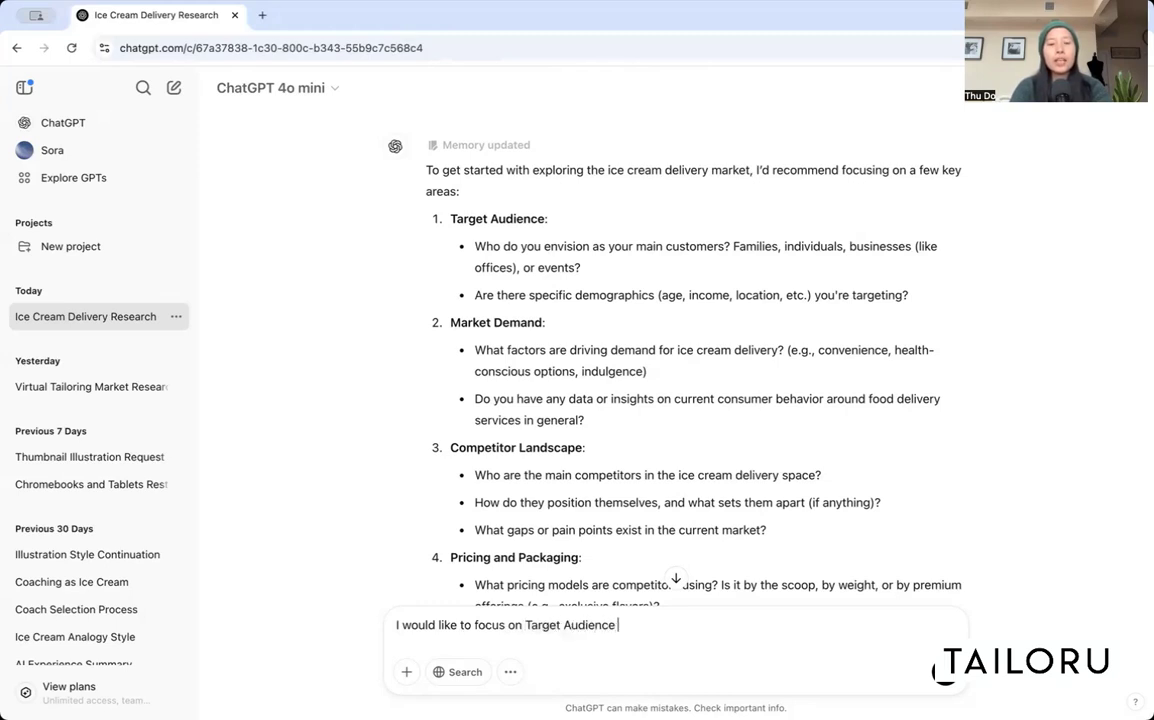
text(and Market dema)
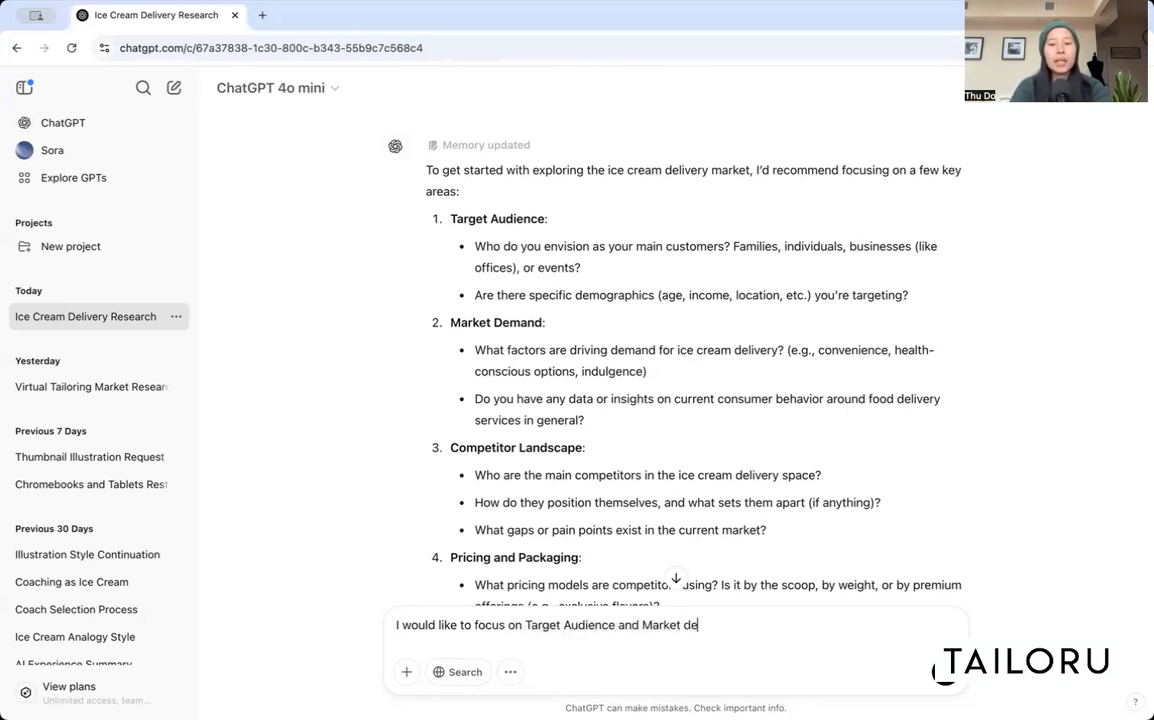
text(nd.)
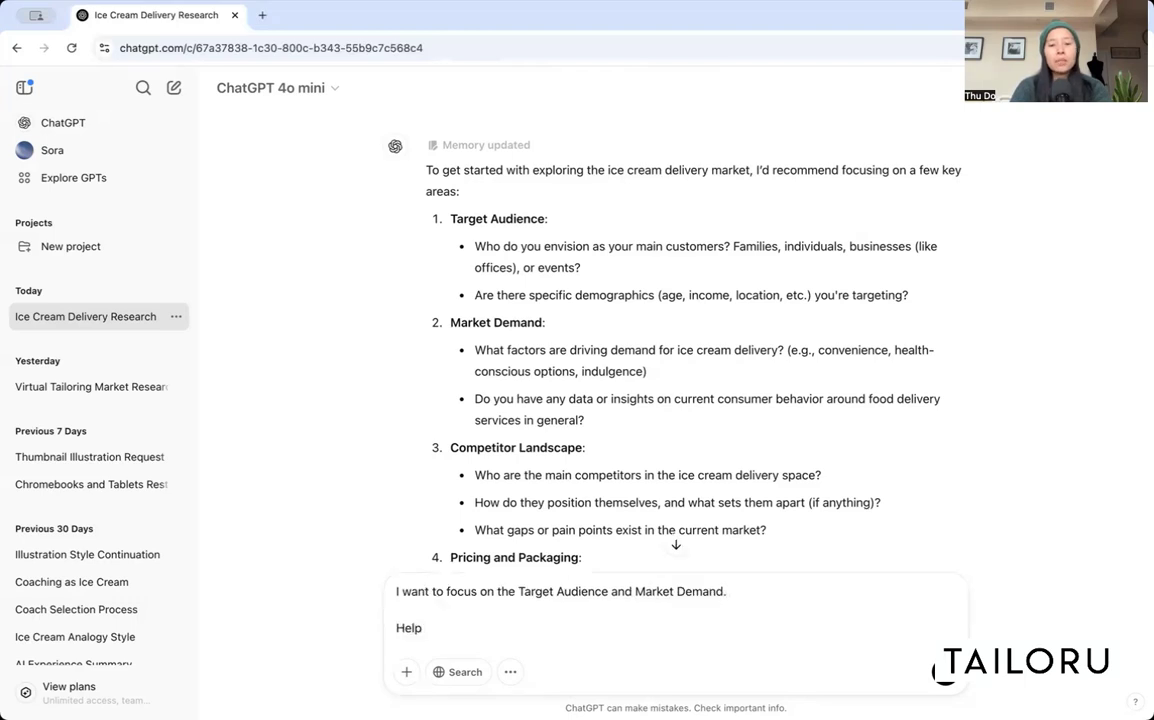
Add "Help me understand what are the potential main customer segments based on demand or pain points. Rank them in order." and send the message.
text(me understand what ar)
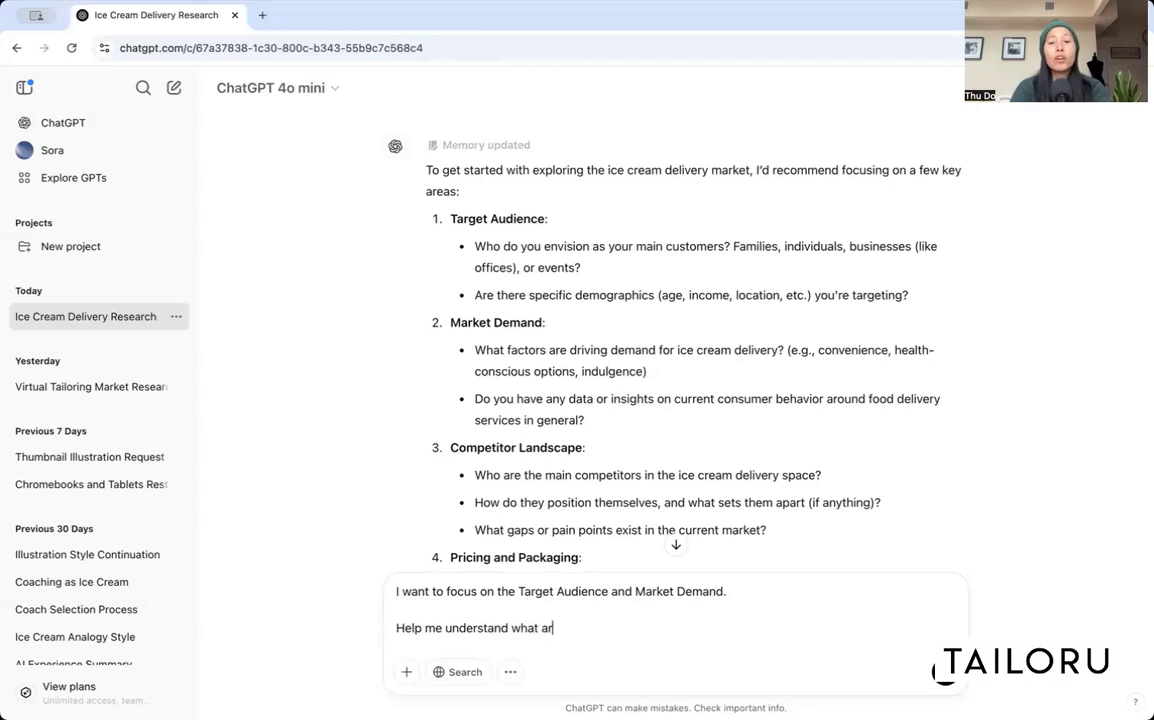
text(e the potential )
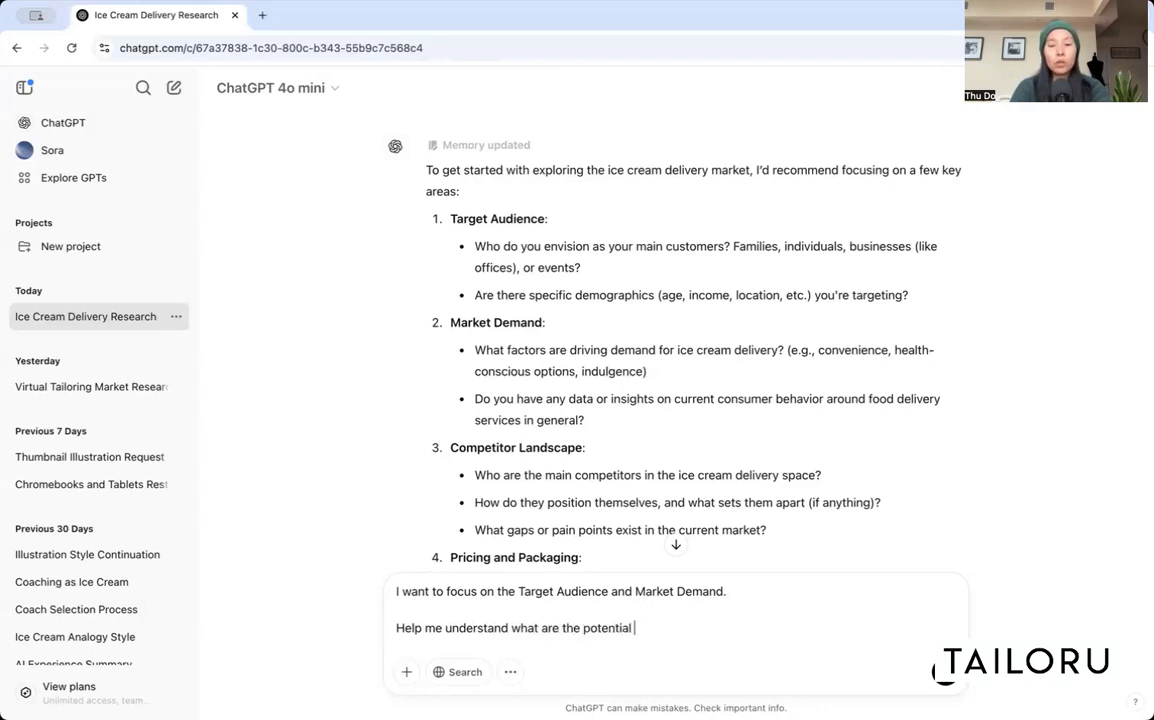
text(main cust)
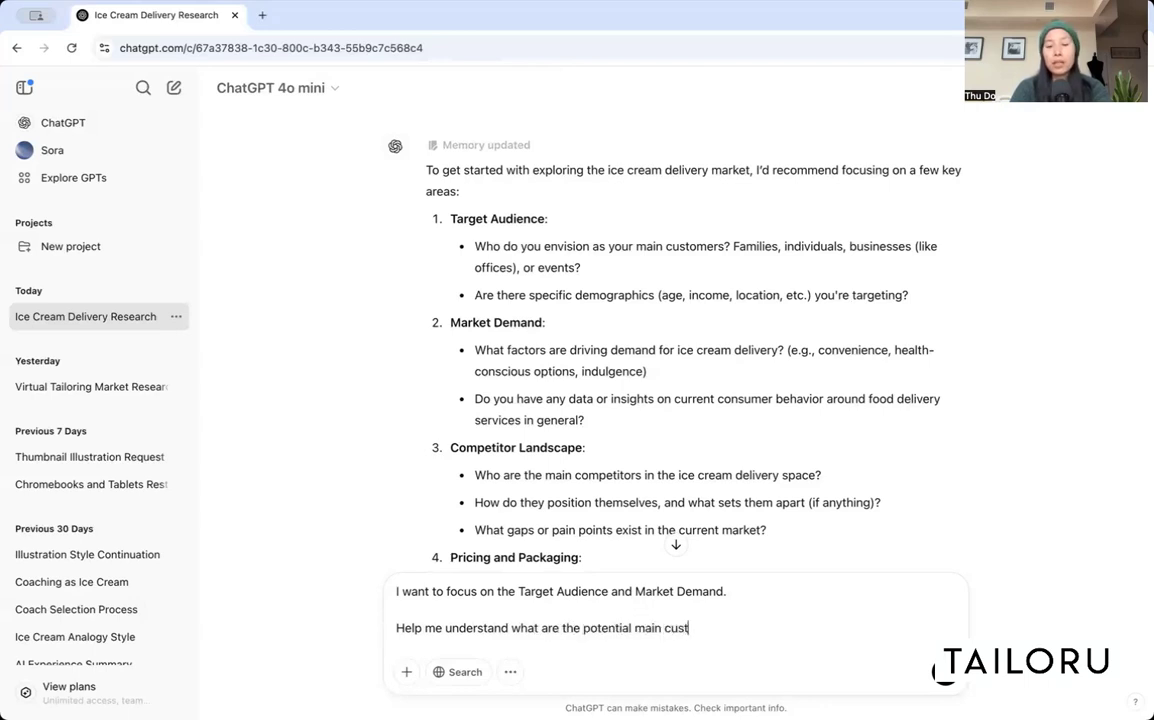
text(omer segments based on demand)
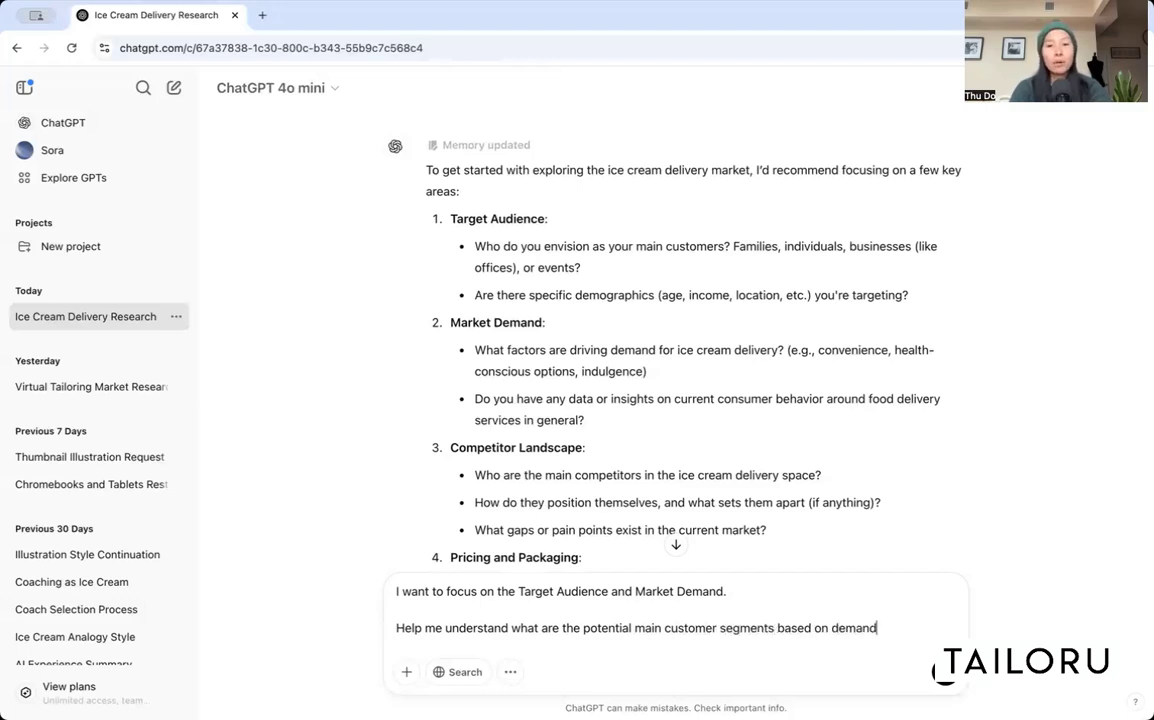
text( or pain poi)
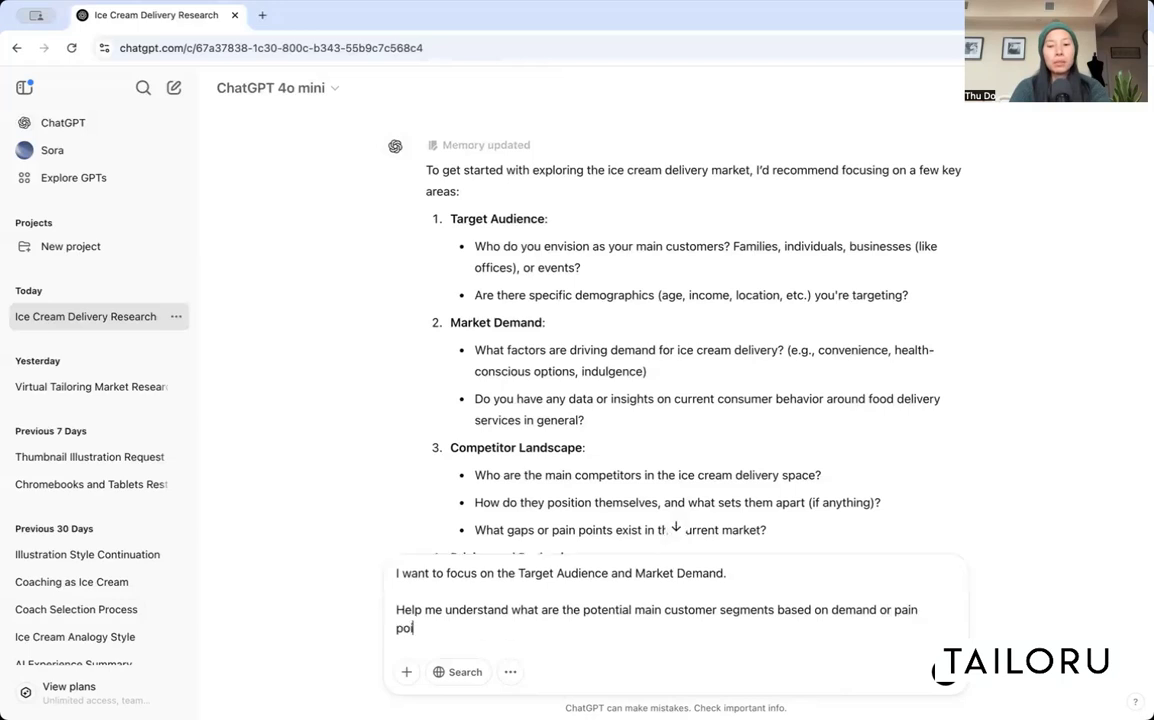
text(nts. Rank)
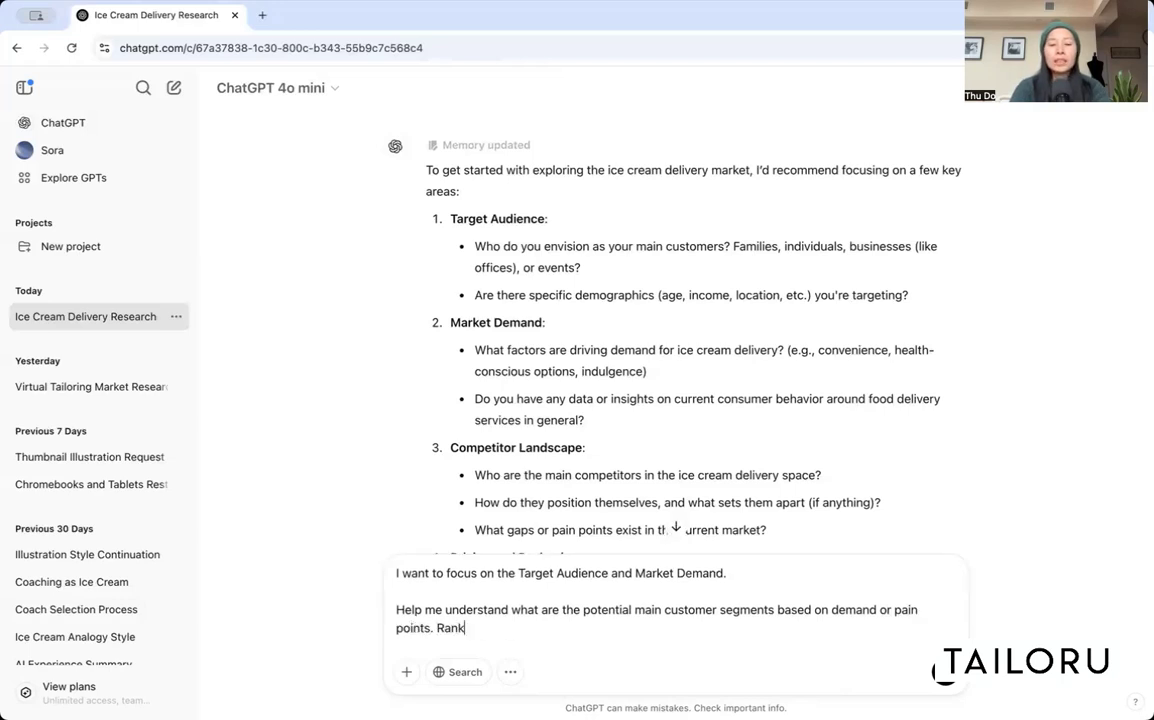
text( them in order.)
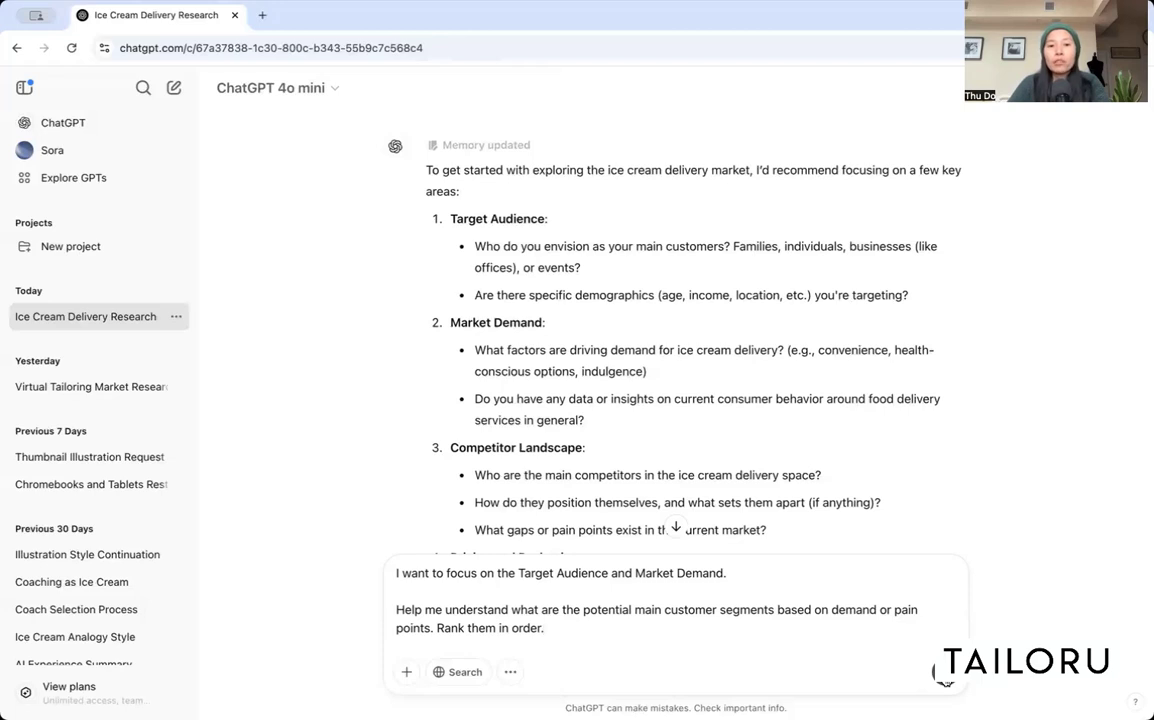
click(944, 674)
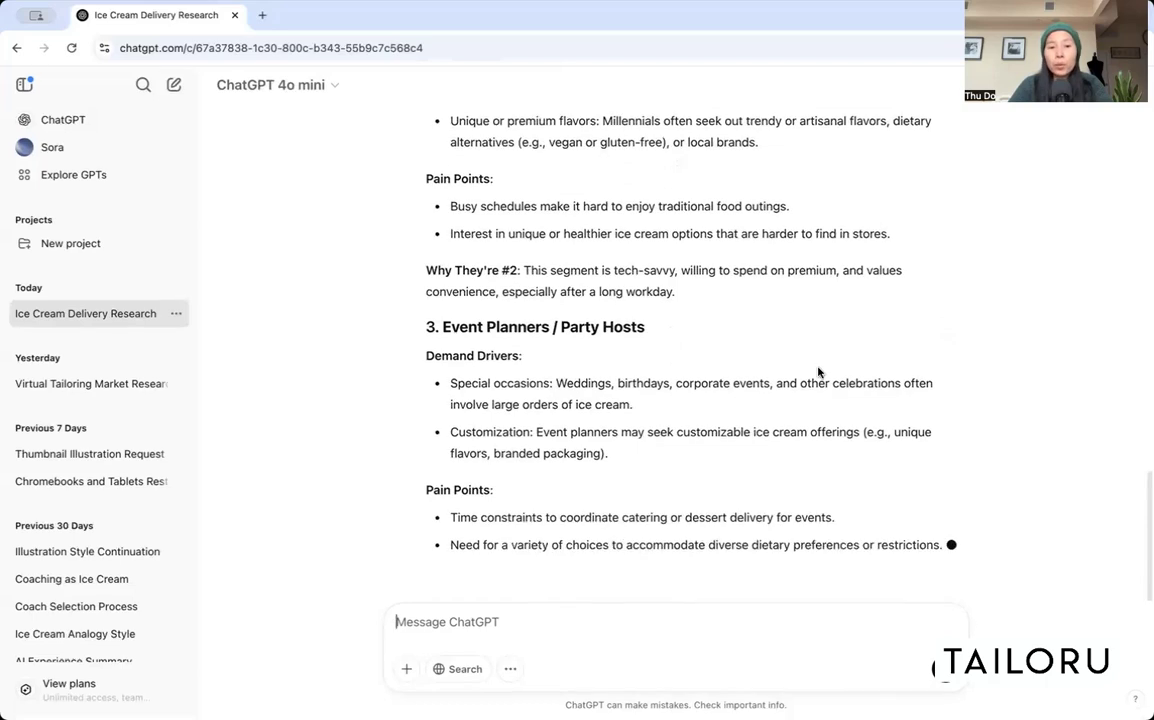
Review the ranked customer segments with their demand drivers, pain points and ranking reasons, along with the closing recommendation.
scroll(818, 370, up, 6)
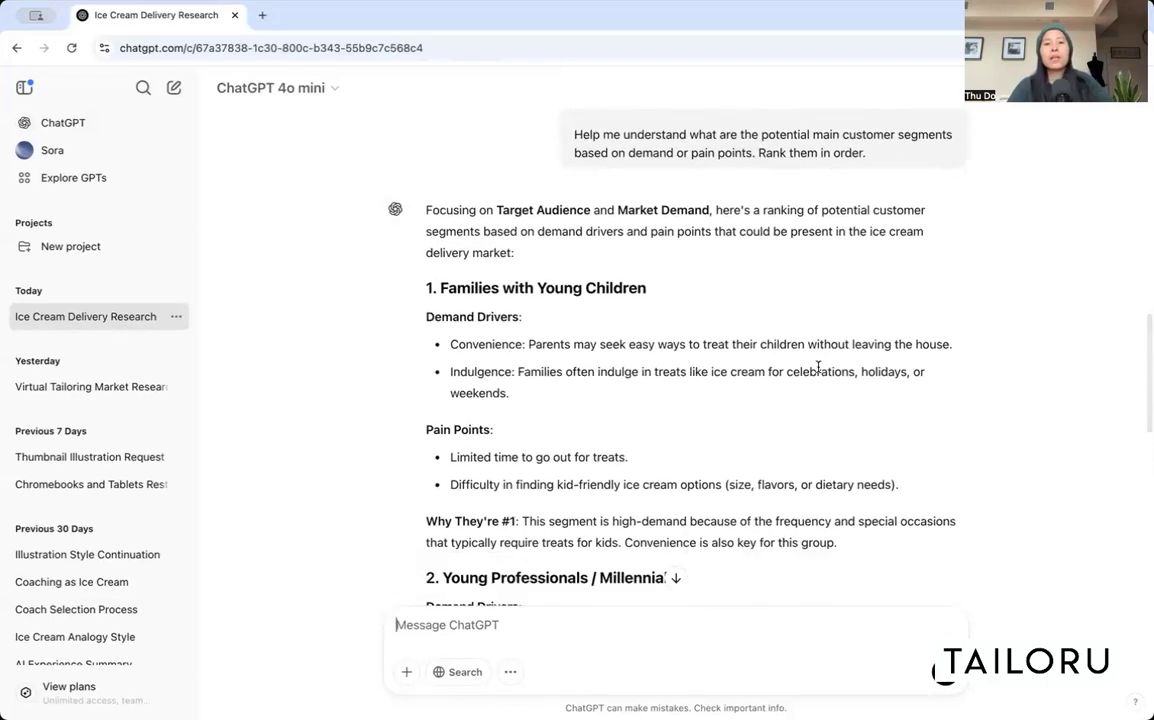
scroll(818, 370, down, 2)
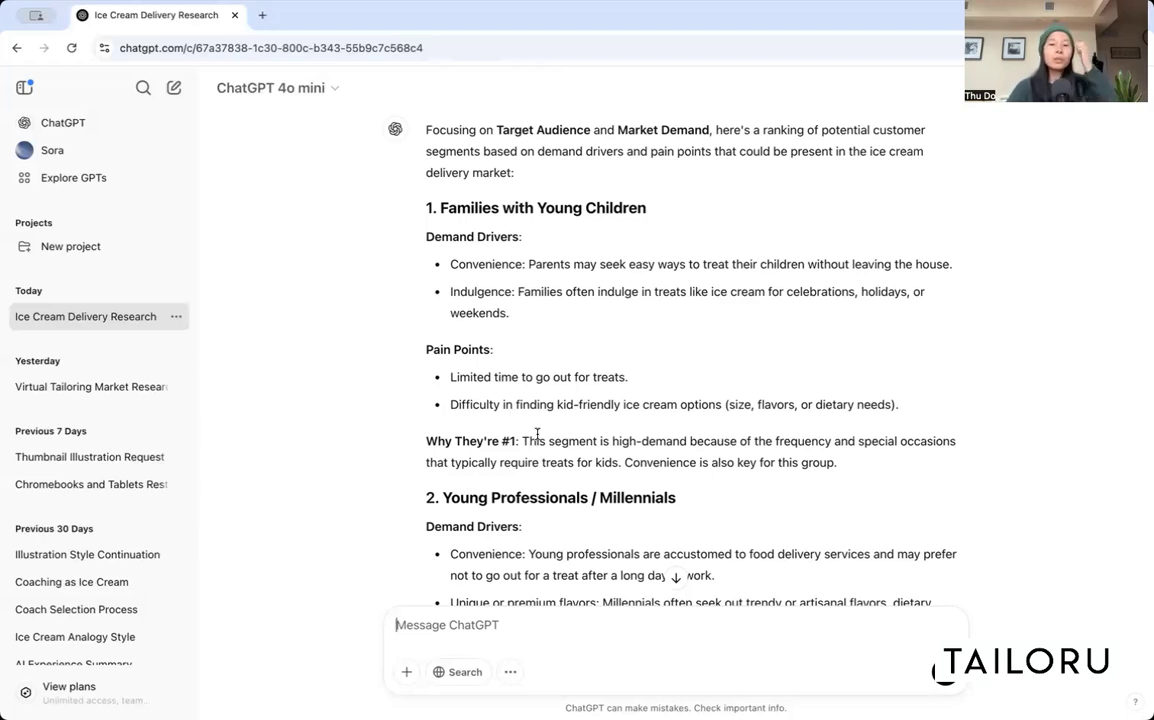
scroll(537, 435, down, 2)
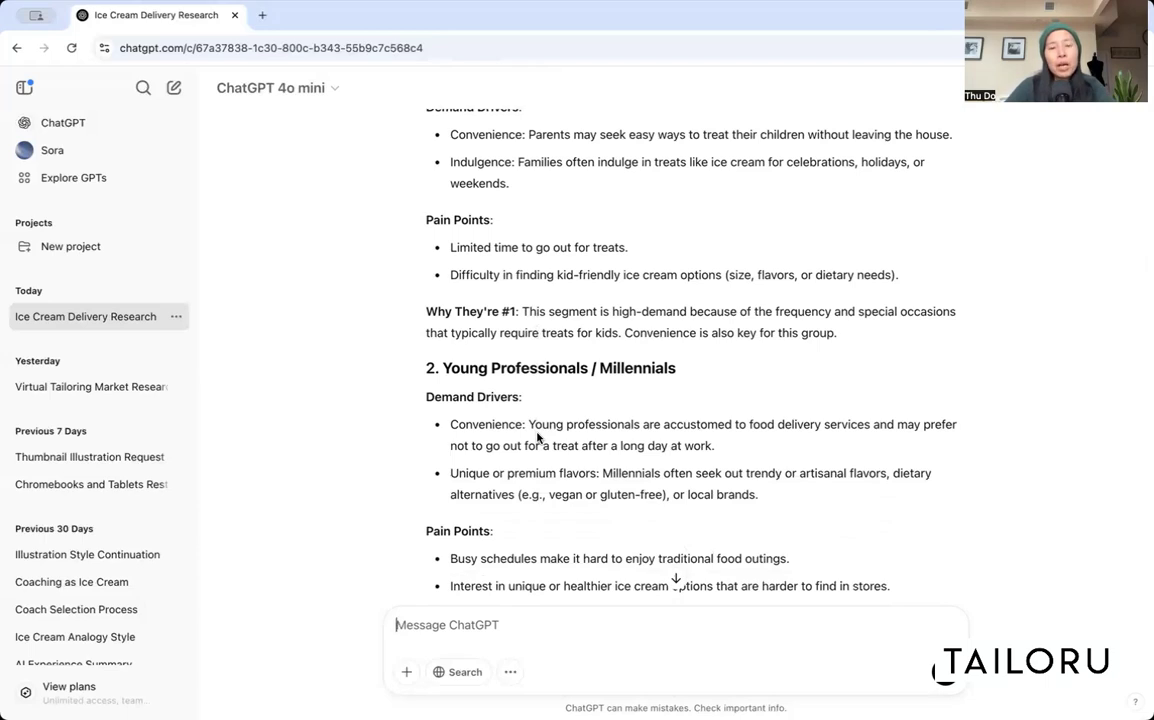
scroll(537, 435, down, 1)
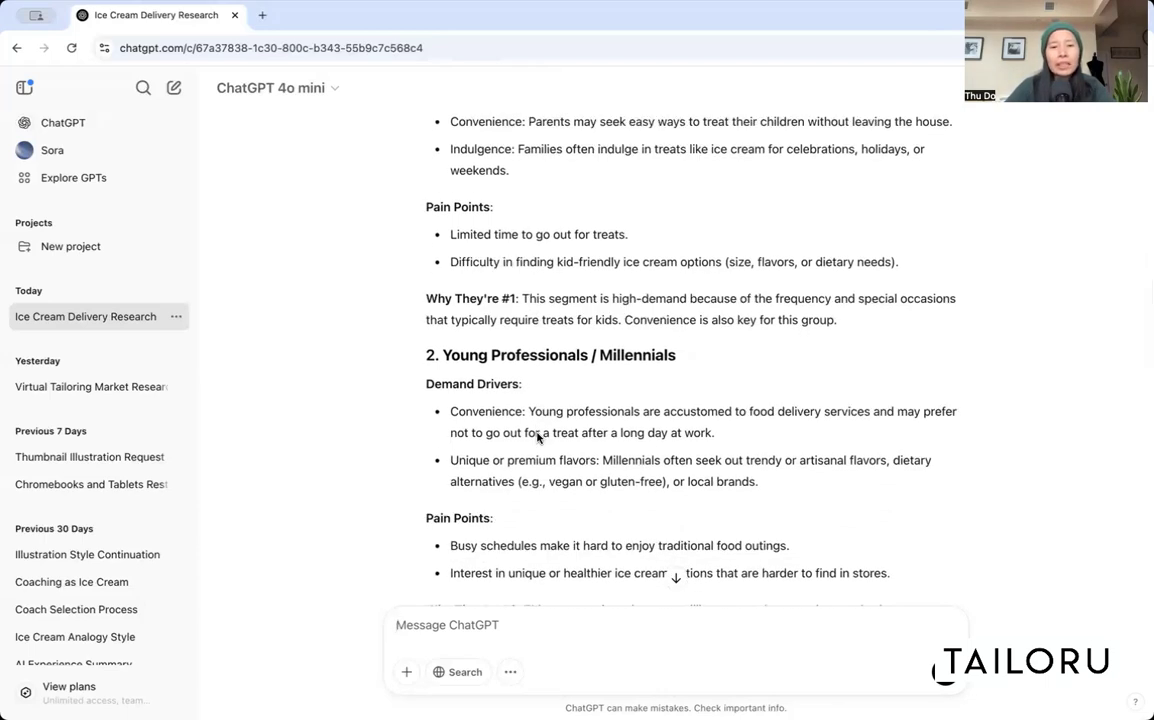
scroll(537, 437, down, 1)
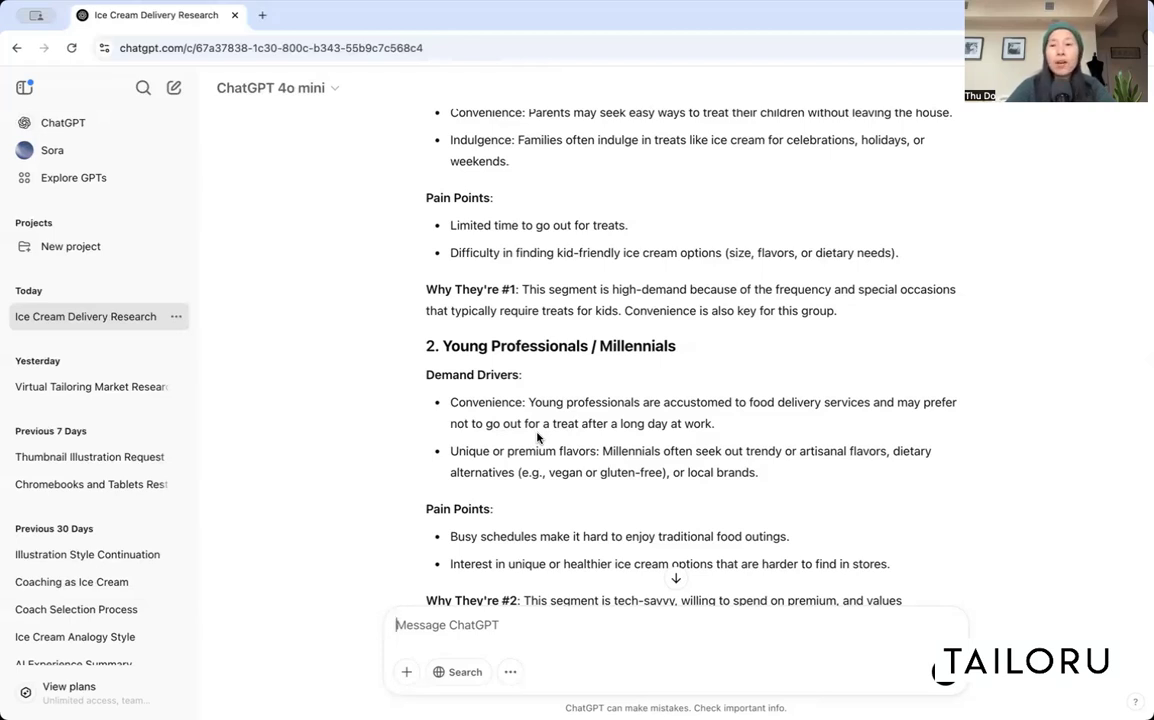
scroll(537, 437, down, 3)
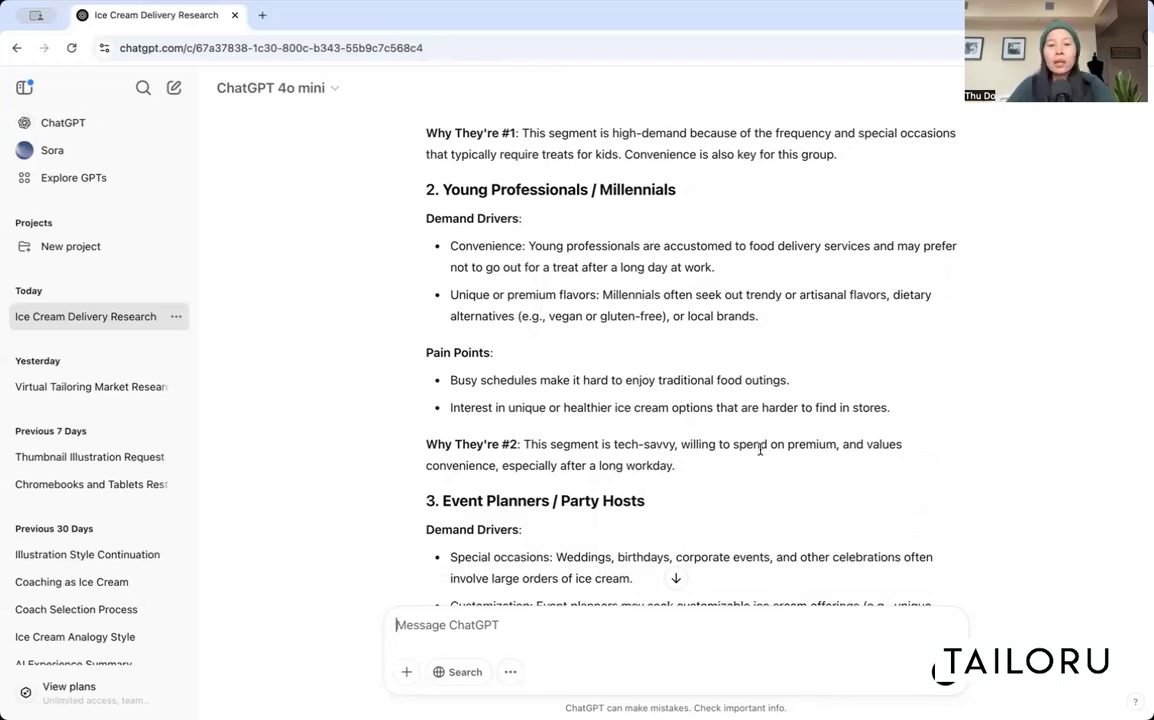
scroll(760, 450, down, 5)
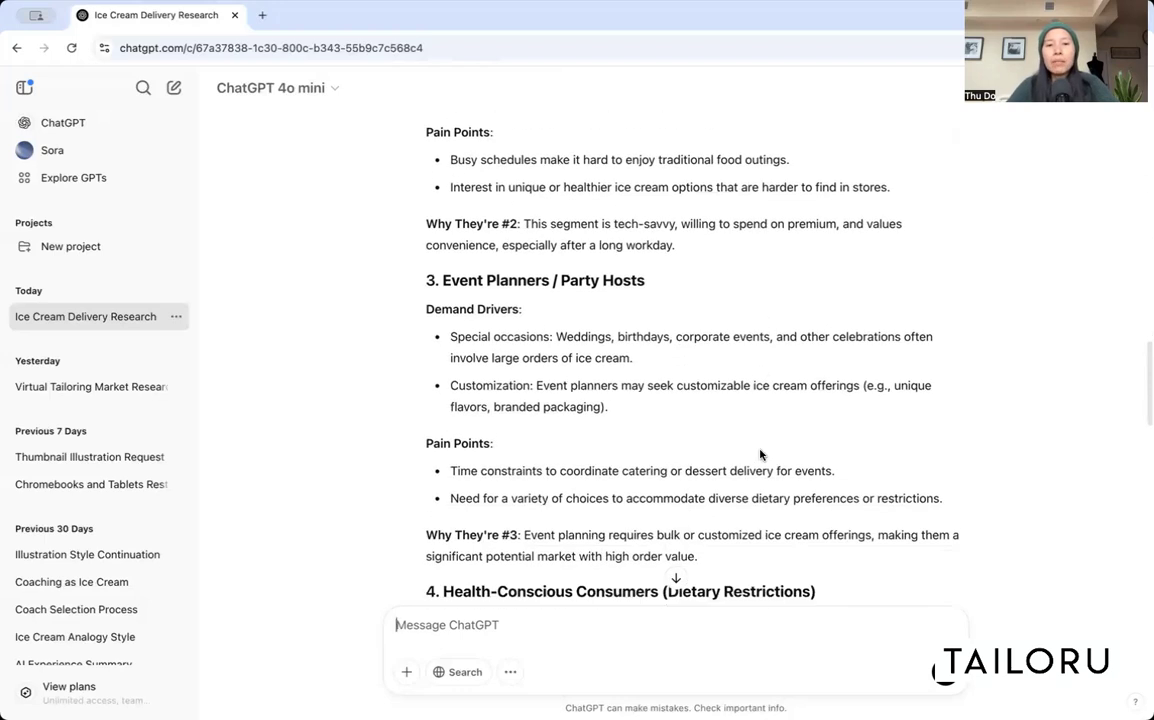
scroll(760, 455, down, 1)
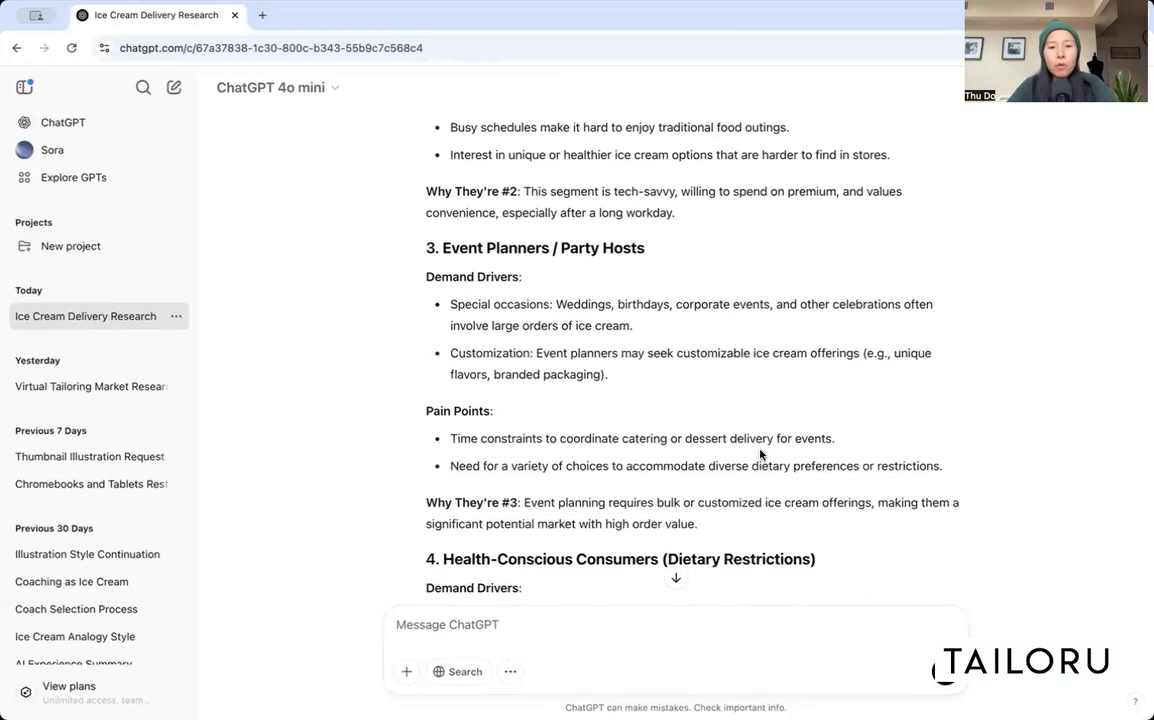
scroll(760, 455, down, 8)
scroll(760, 455, down, 1)
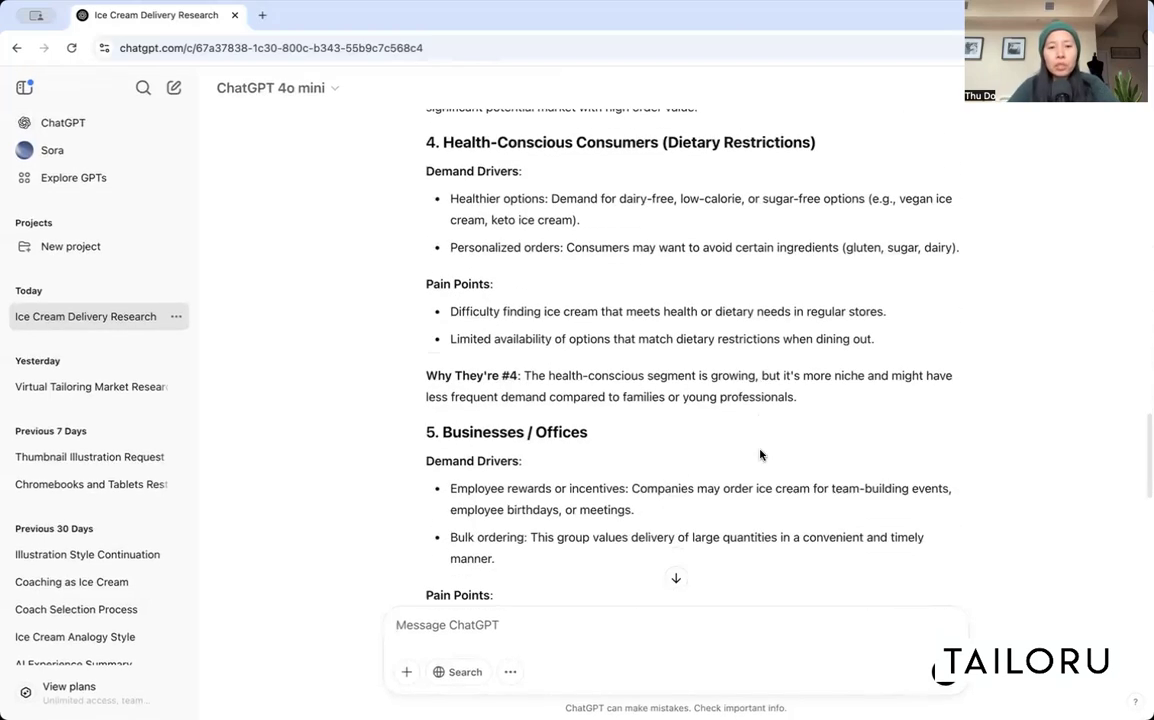
scroll(760, 455, down, 10)
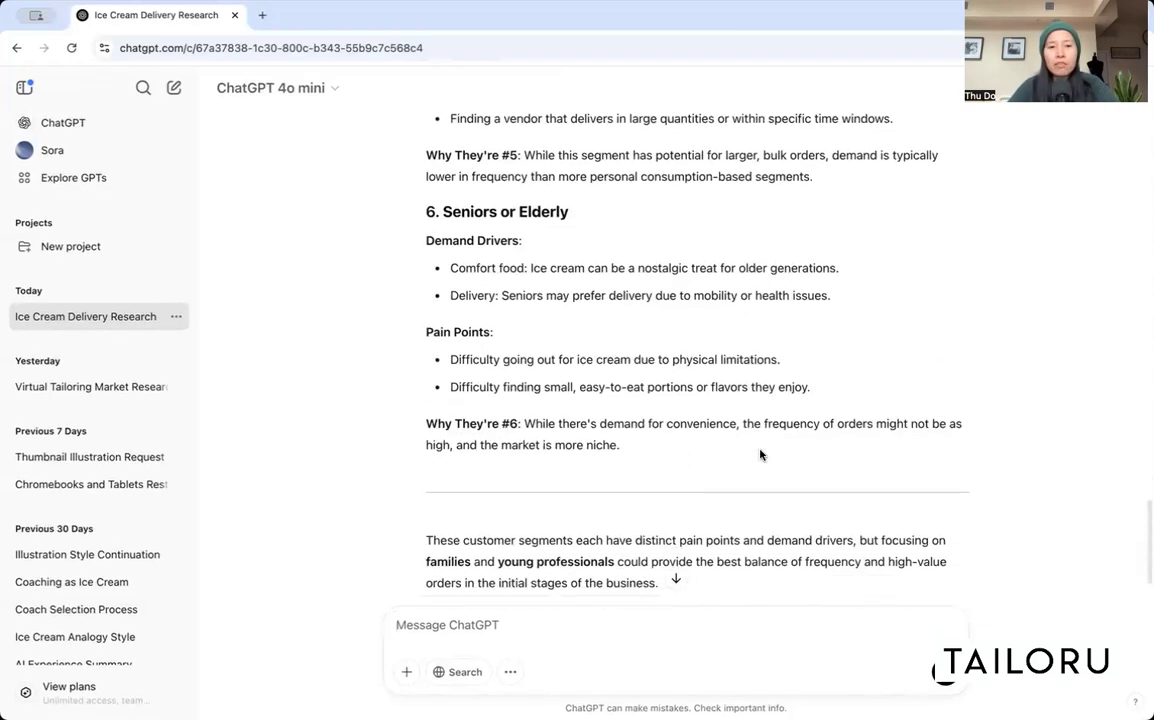
scroll(760, 455, up, 20)
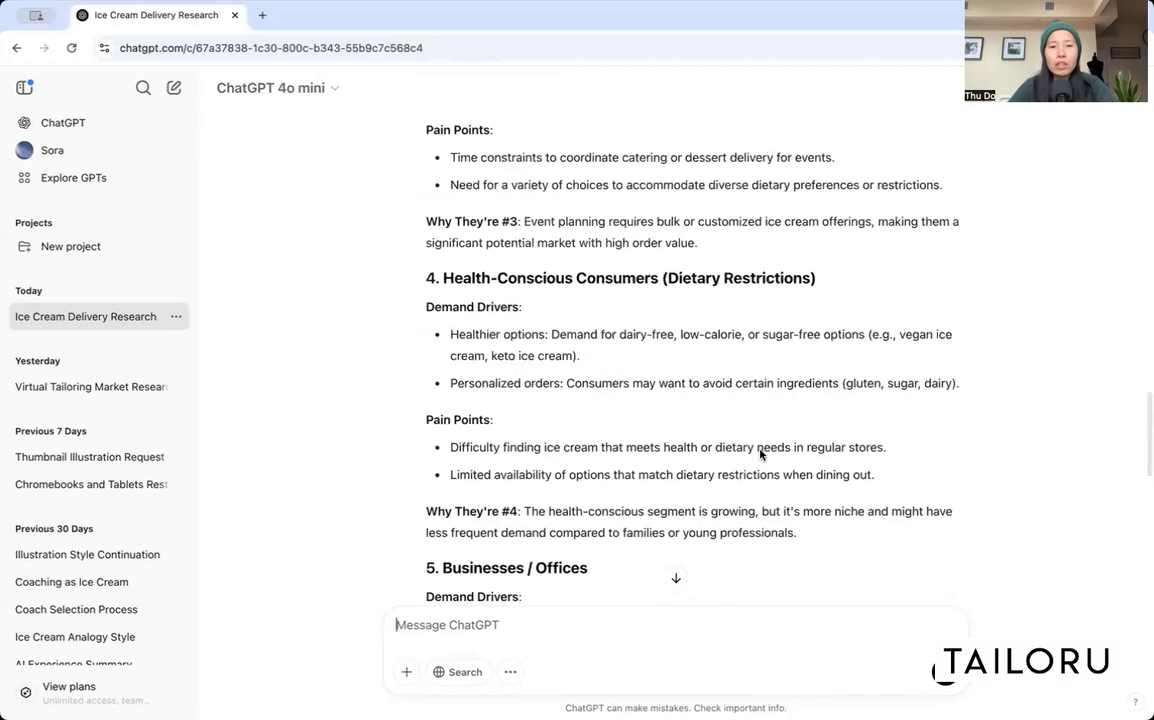
scroll(760, 452, down, 8)
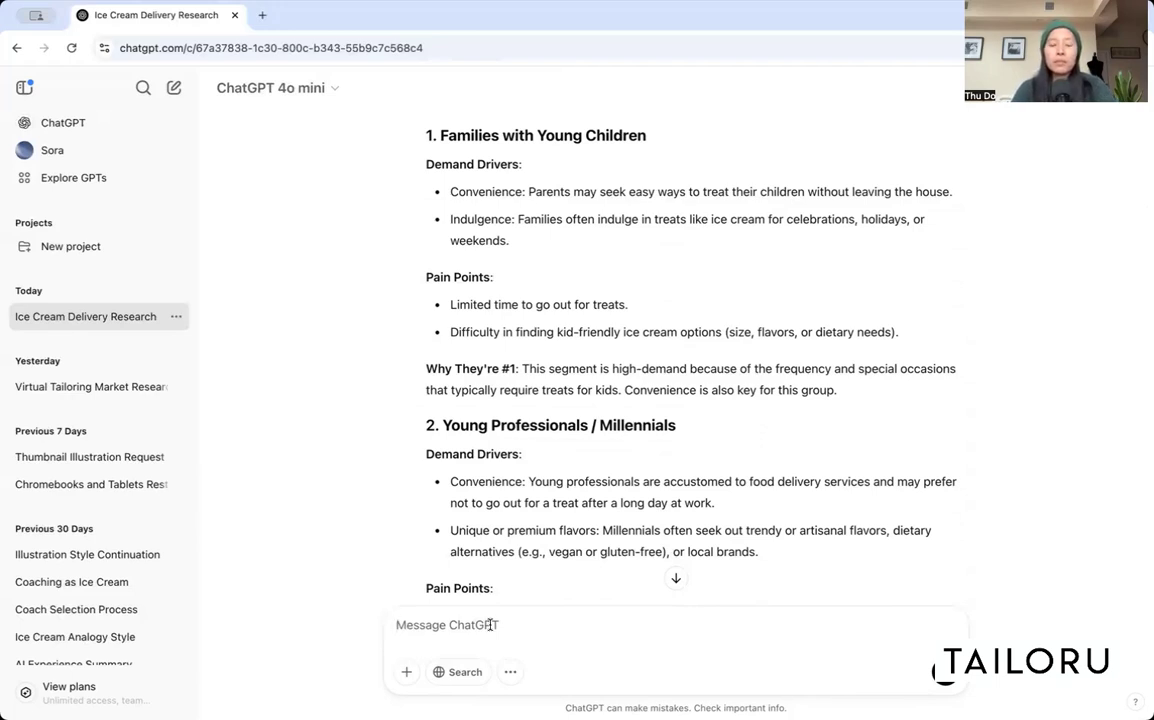
Send the message "Please share an estimated Total Addressable Market (TAM) for the top two segments.".
text(Please share an estim)
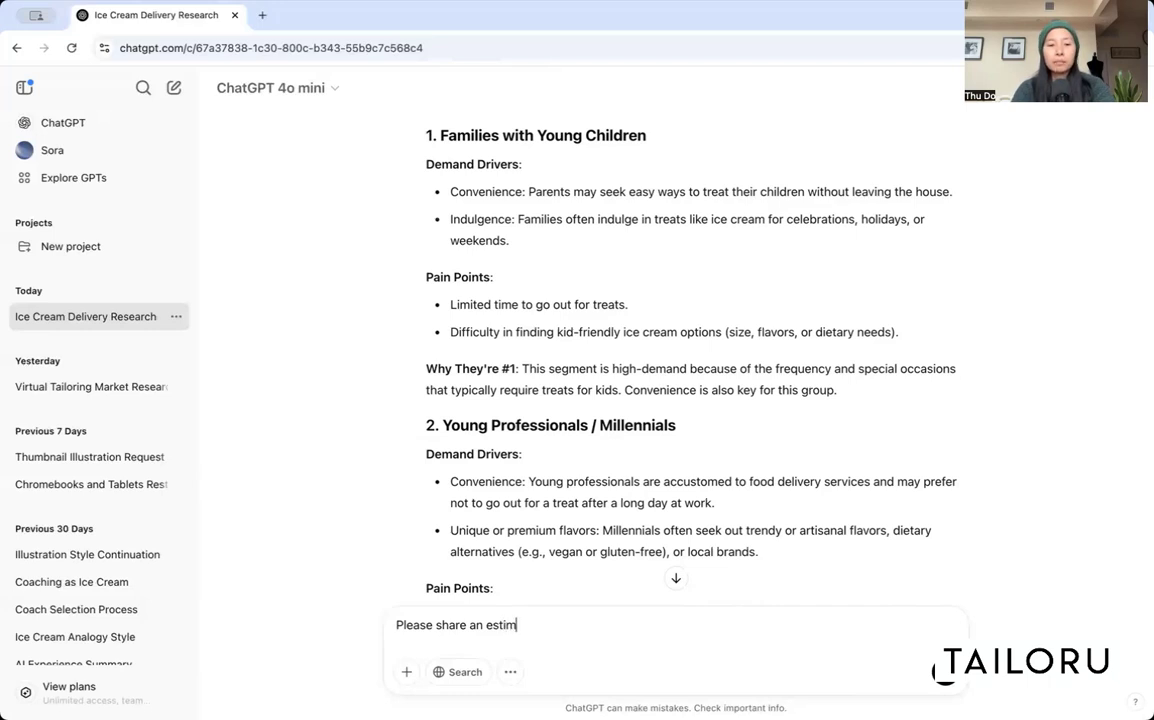
text(ated Total Addressable Market for the top two segments.)
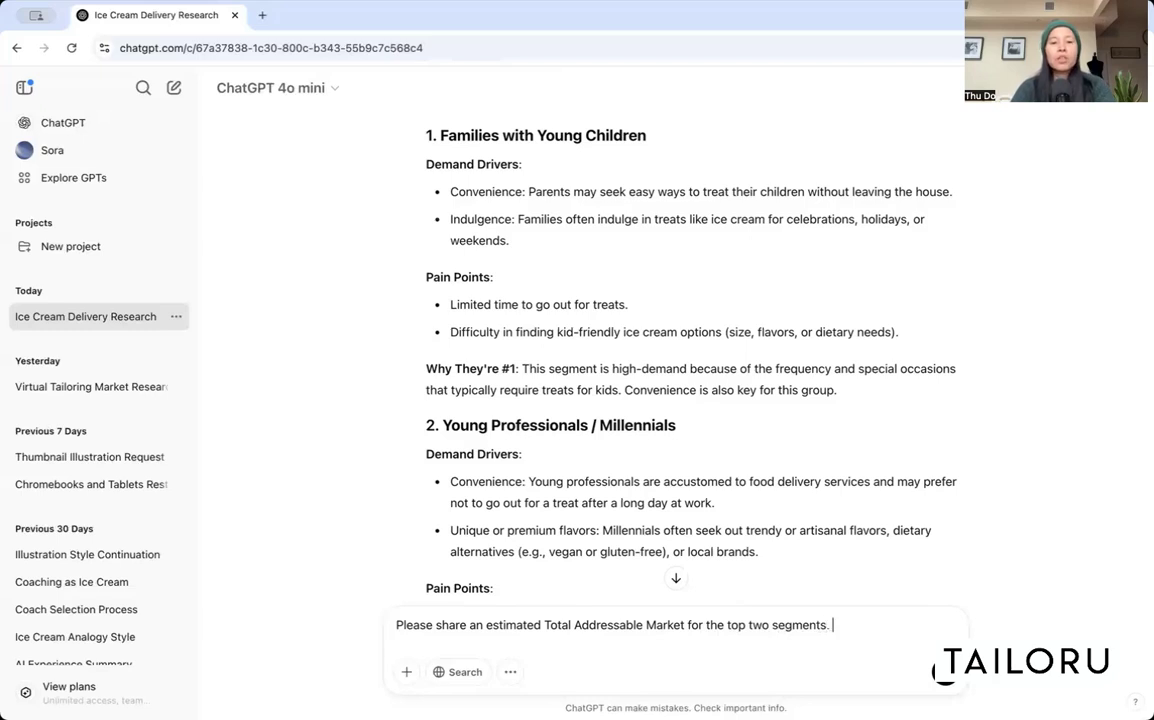
click(688, 626)
text((TAM))
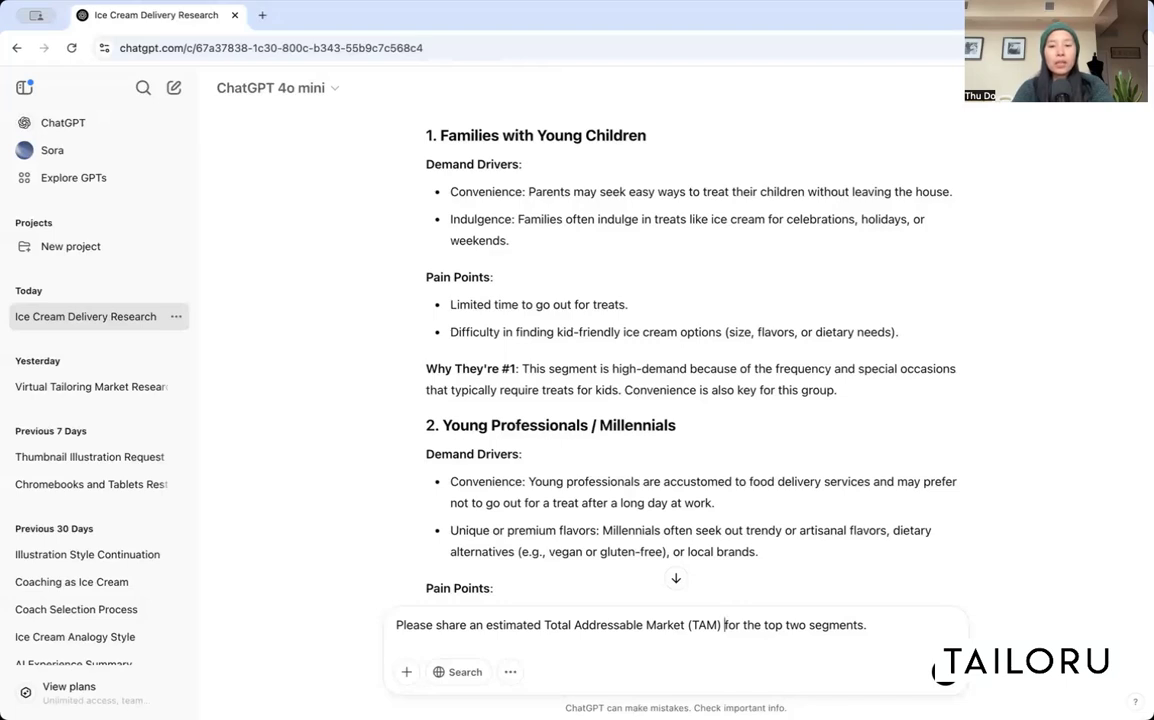
key(Return)
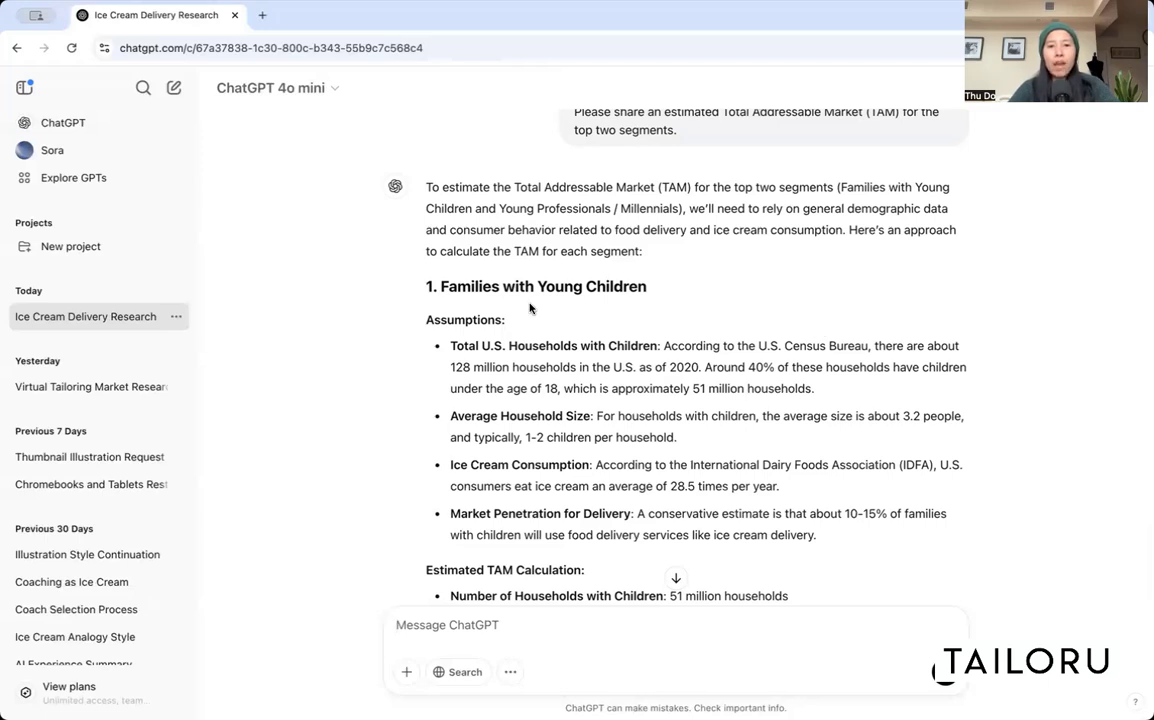
Read through the TAM assumptions, calculations and low and high estimates for Families with Young Children and Young Professionals / Millennials.
scroll(530, 308, down, 2)
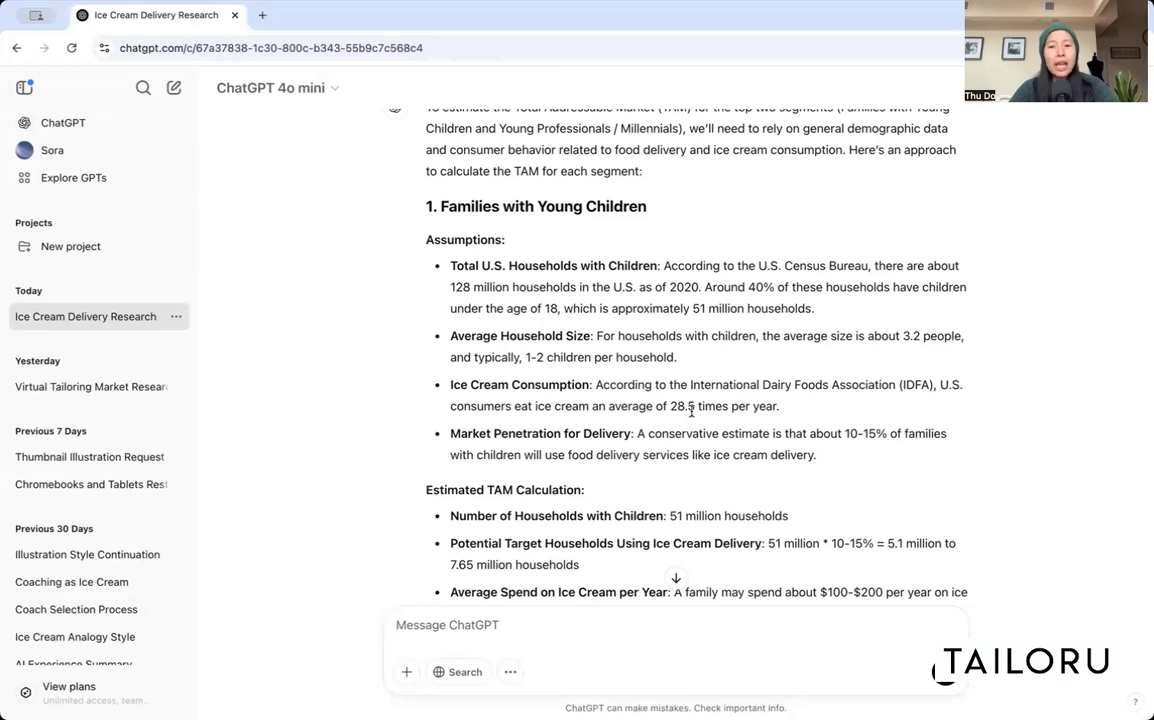
scroll(691, 411, down, 1)
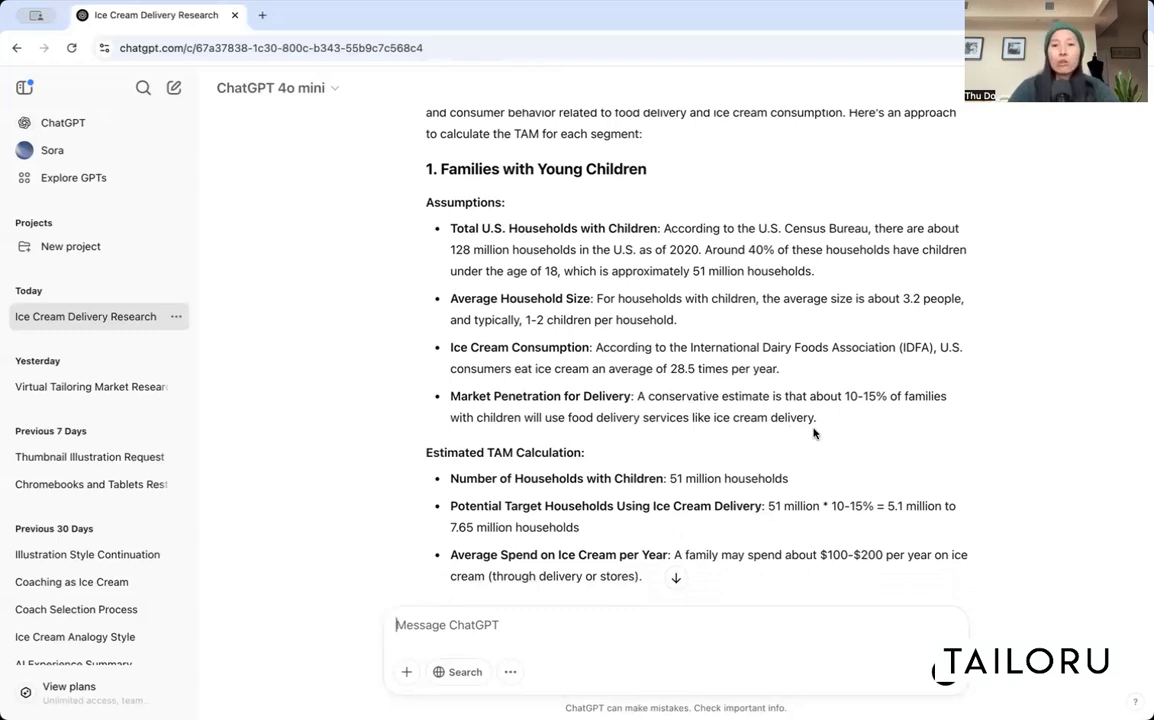
scroll(814, 433, down, 1)
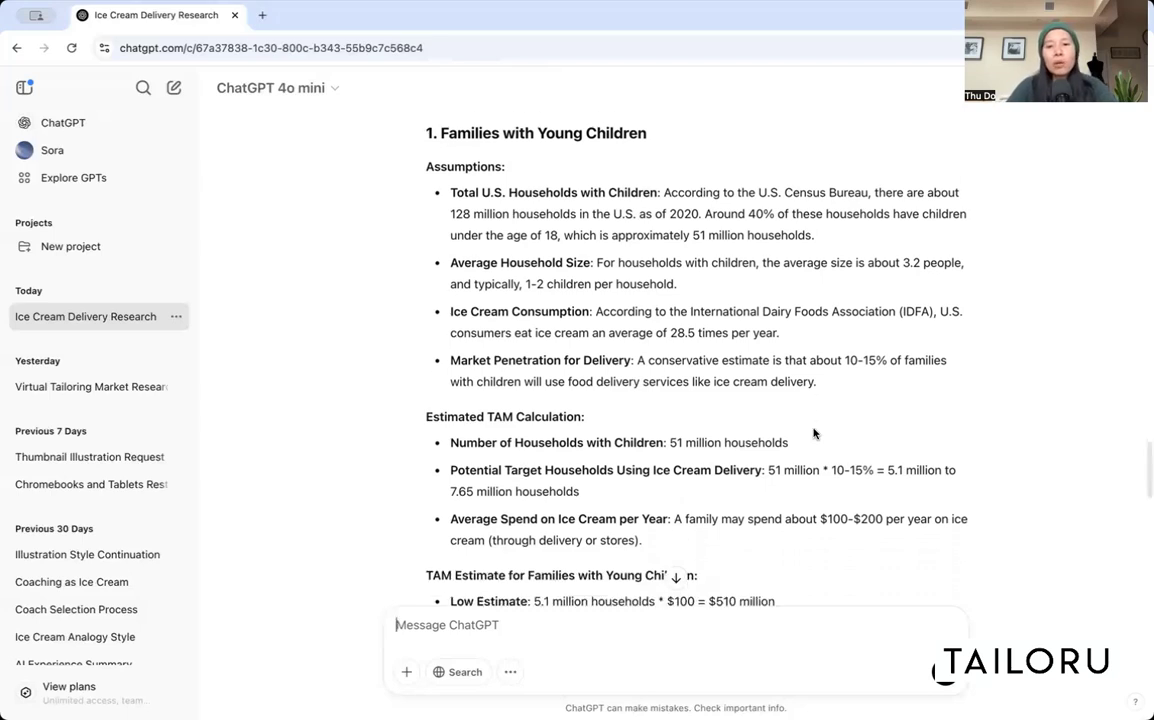
scroll(655, 338, down, 2)
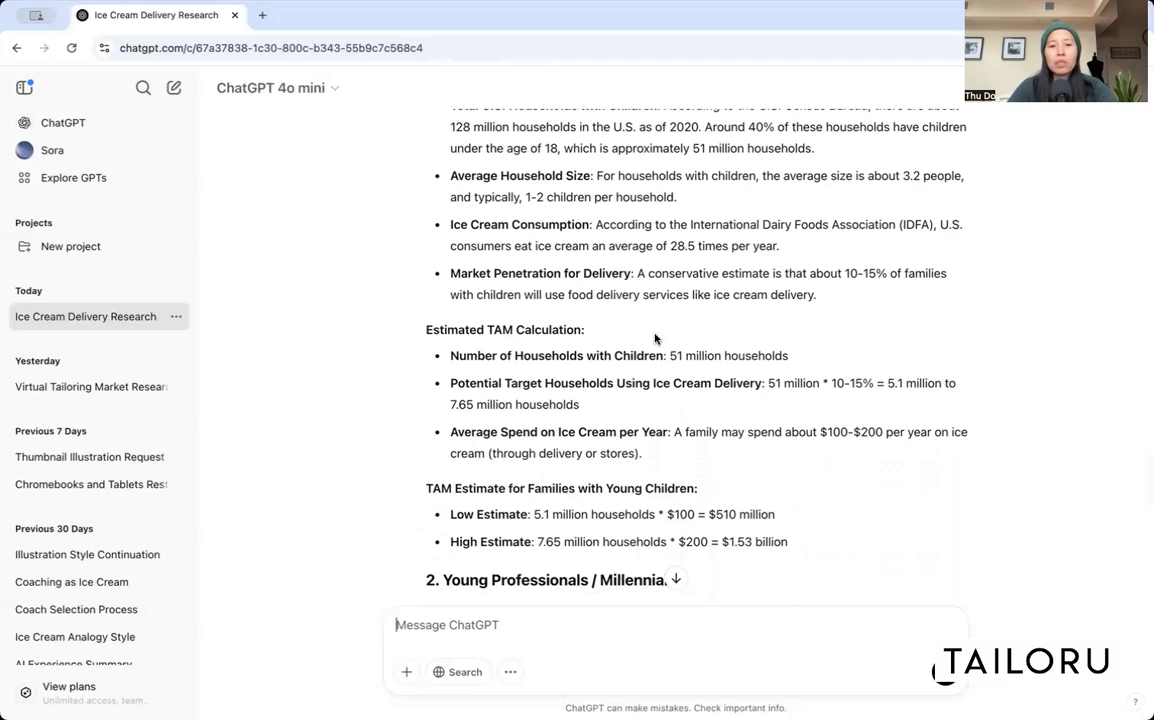
scroll(655, 338, down, 3)
scroll(655, 338, down, 1)
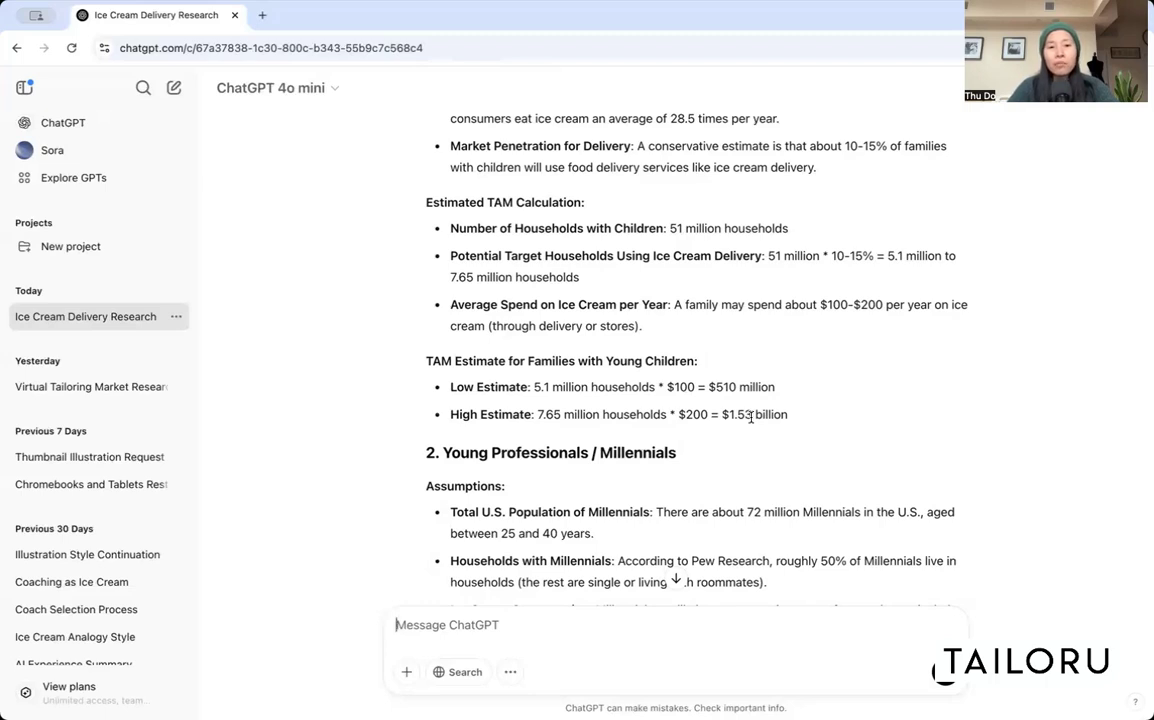
scroll(751, 418, down, 1)
scroll(752, 420, down, 4)
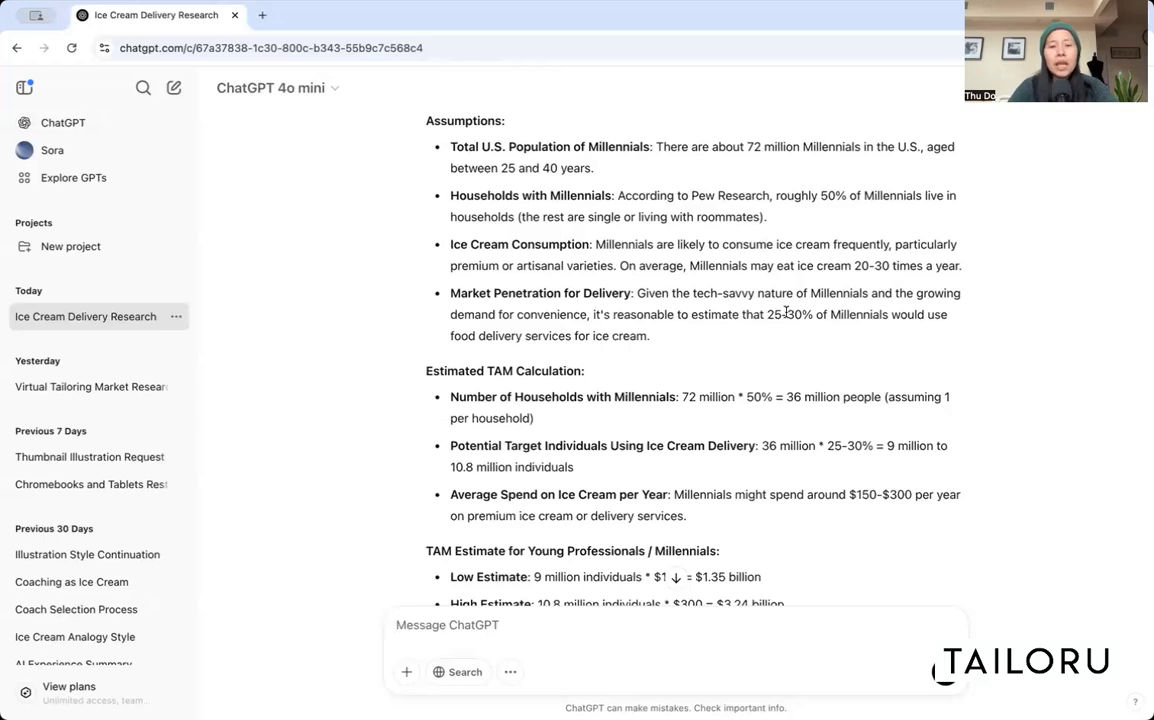
scroll(786, 313, down, 1)
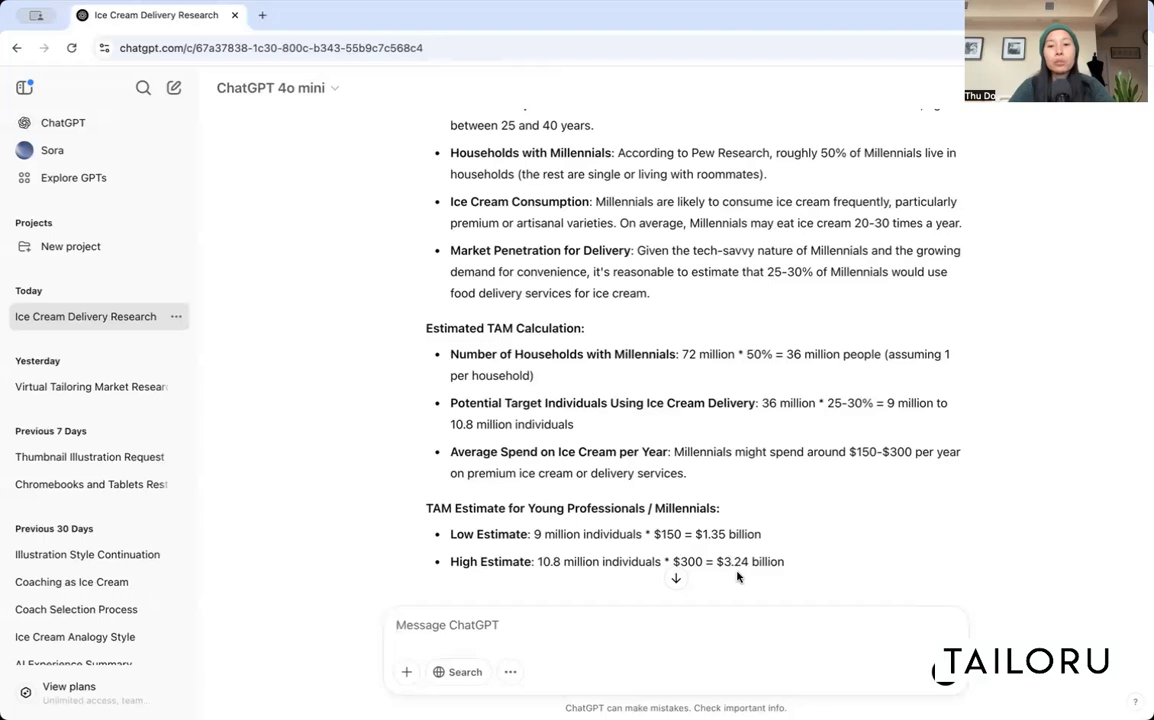
scroll(746, 573, up, 2)
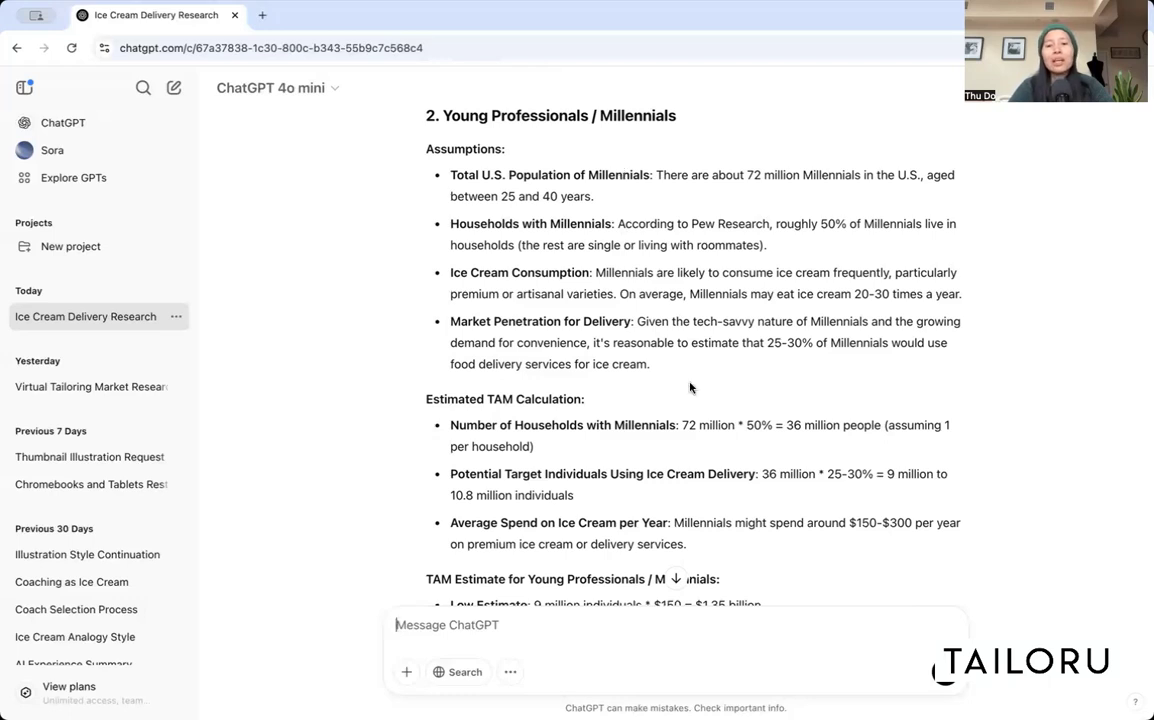
scroll(690, 386, down, 3)
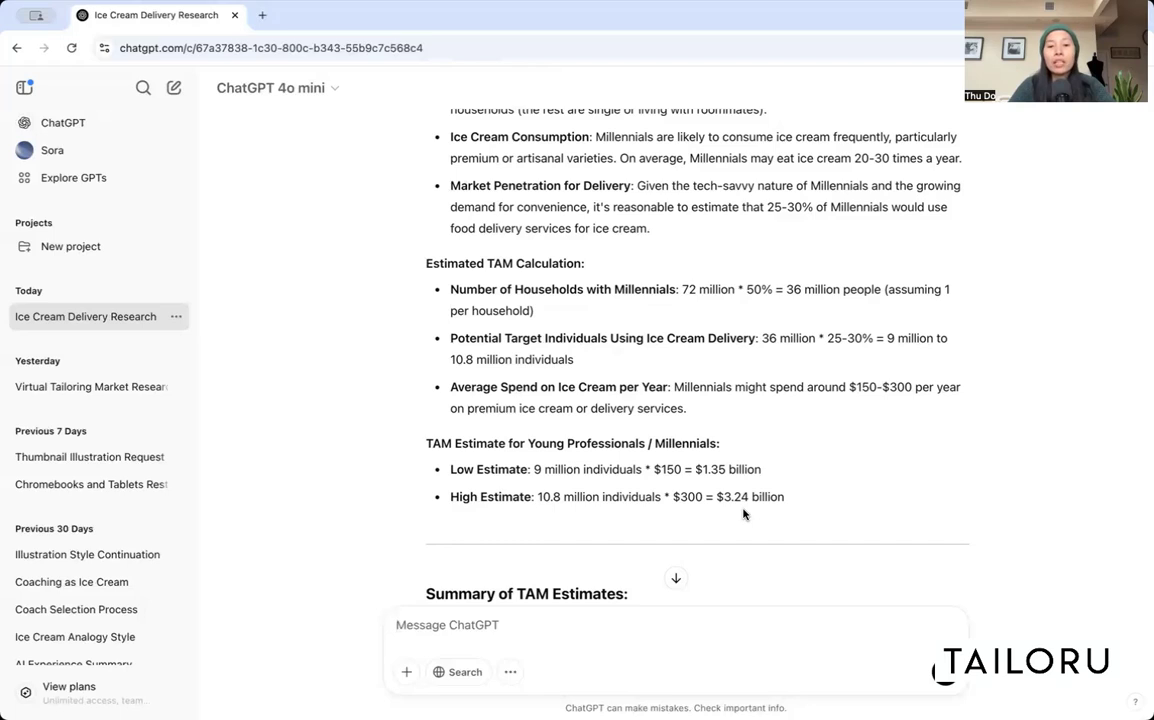
scroll(600, 330, up, 1)
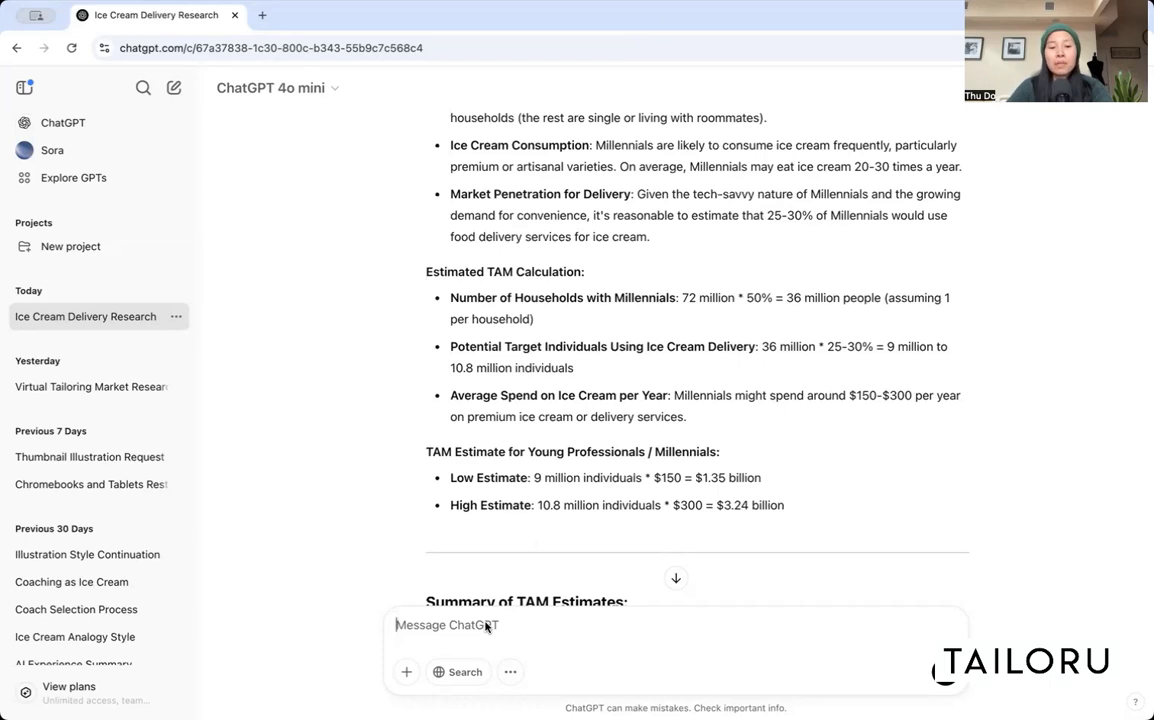
Ask to save three research plan tasks: deep ice cream delivery market research for Young Professionals / Millennials, competitive research in this space, and customer interviews with that segment.
text(Save these upcoming tasks in my research plan for this project: 1. Deep market research on ice cream delivery service for Young Professionals / Millennials 2. Competitive research in this space 3. Customer interviews with Young Professionals / Millennials)
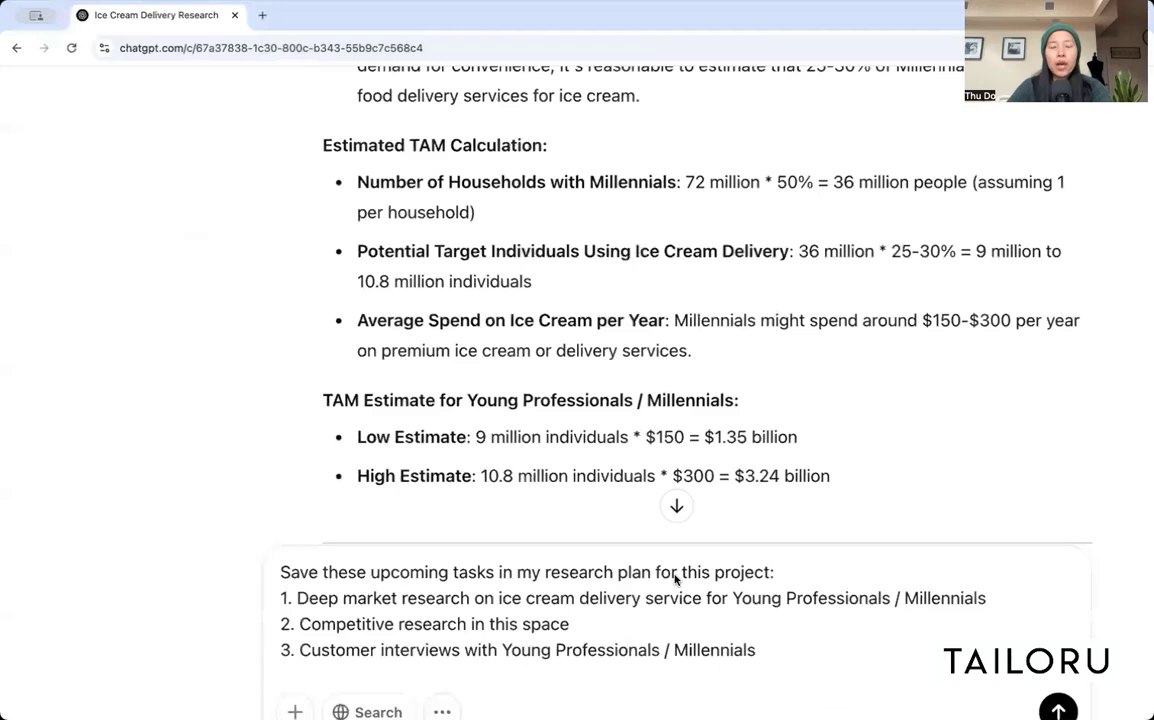
scroll(677, 580, up, 2)
scroll(675, 580, down, 2)
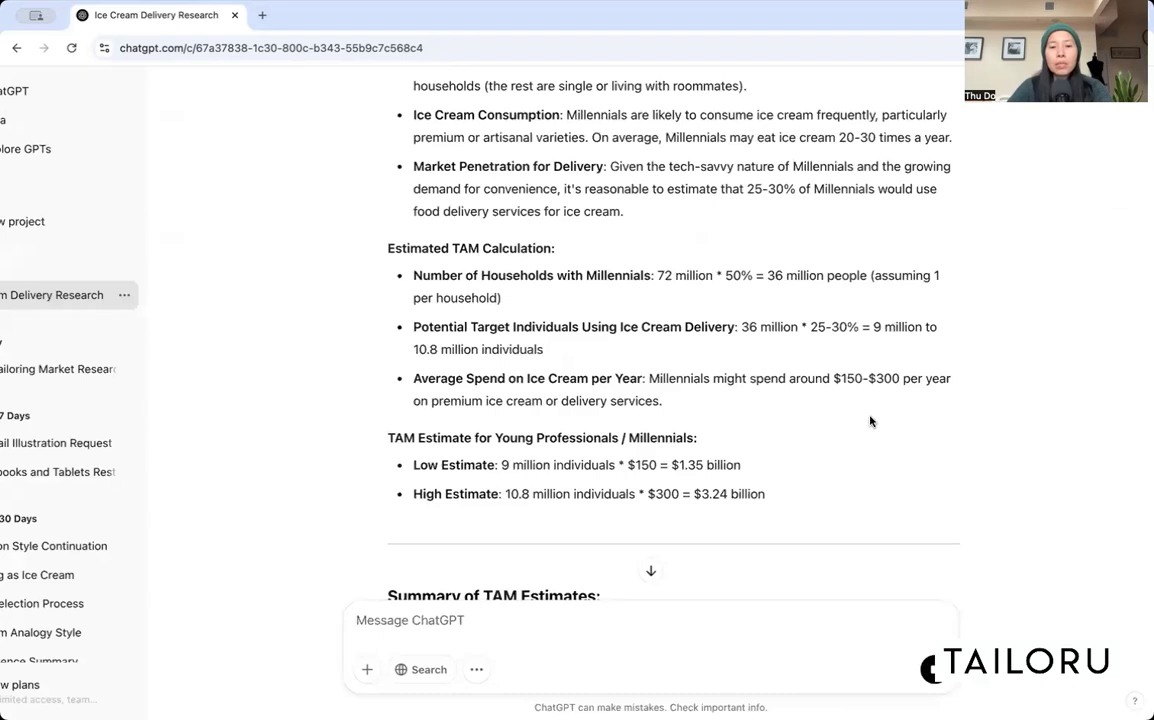
scroll(870, 420, down, 3)
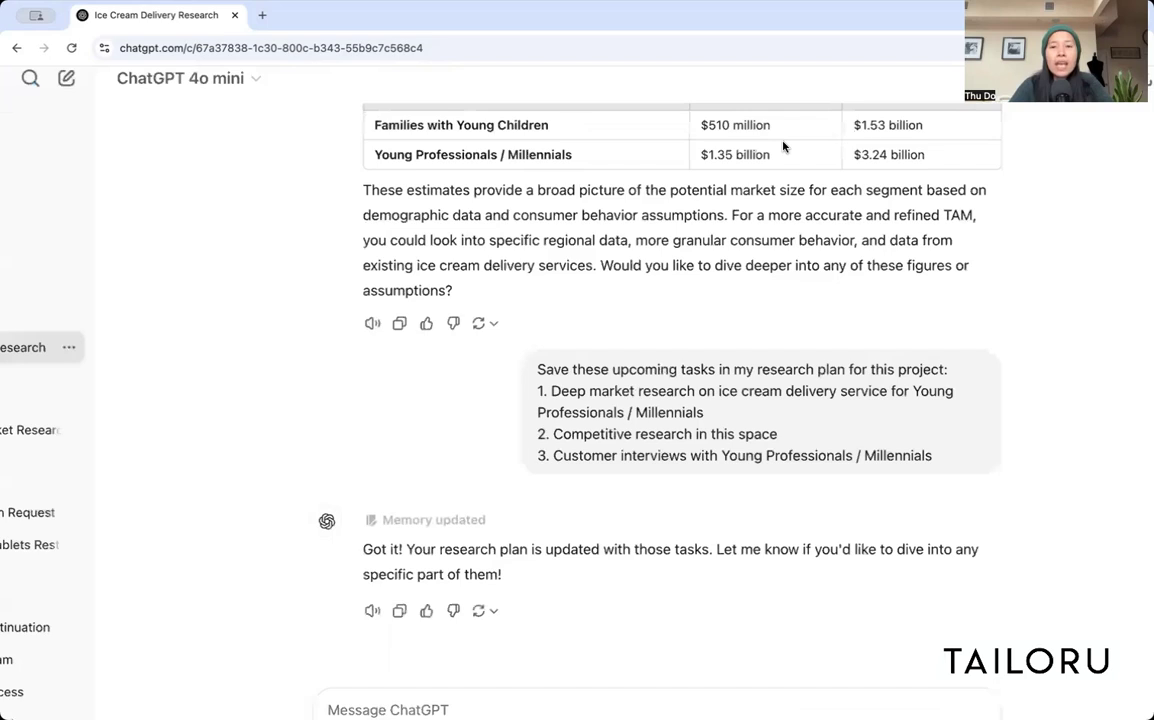
Review the summary table of TAM estimates and the list of upcoming research plan tasks.
scroll(783, 147, up, 3)
scroll(783, 147, up, 2)
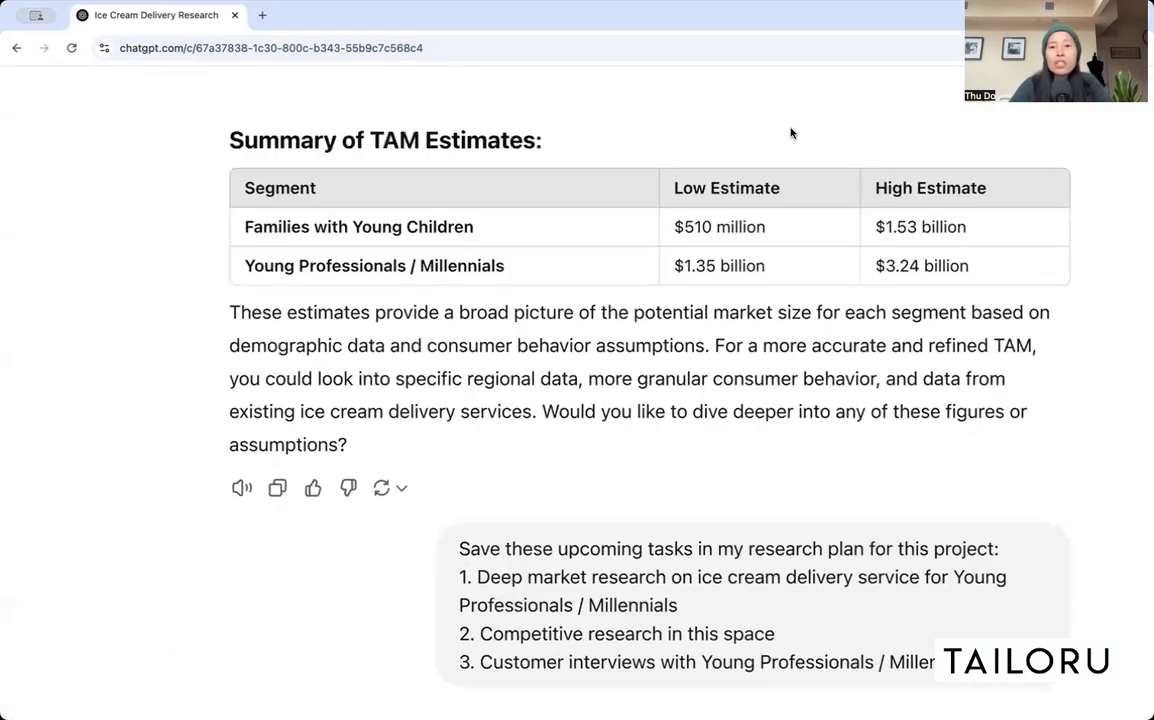
scroll(790, 133, up, 3)
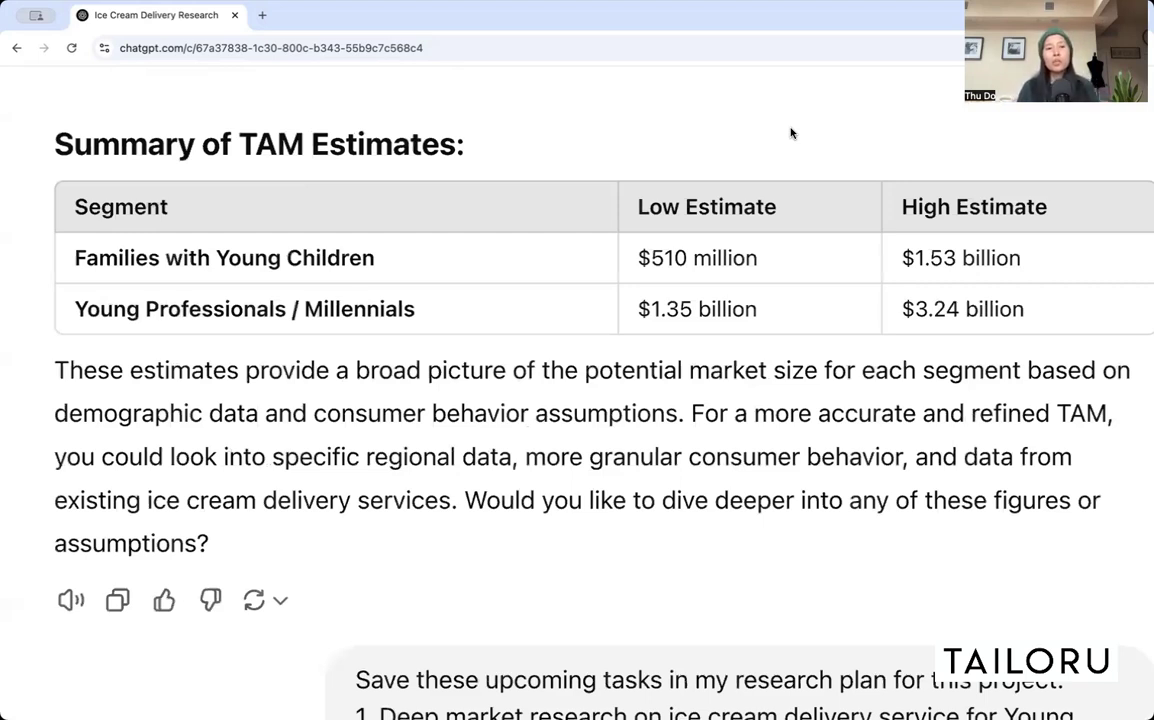
scroll(790, 133, down, 3)
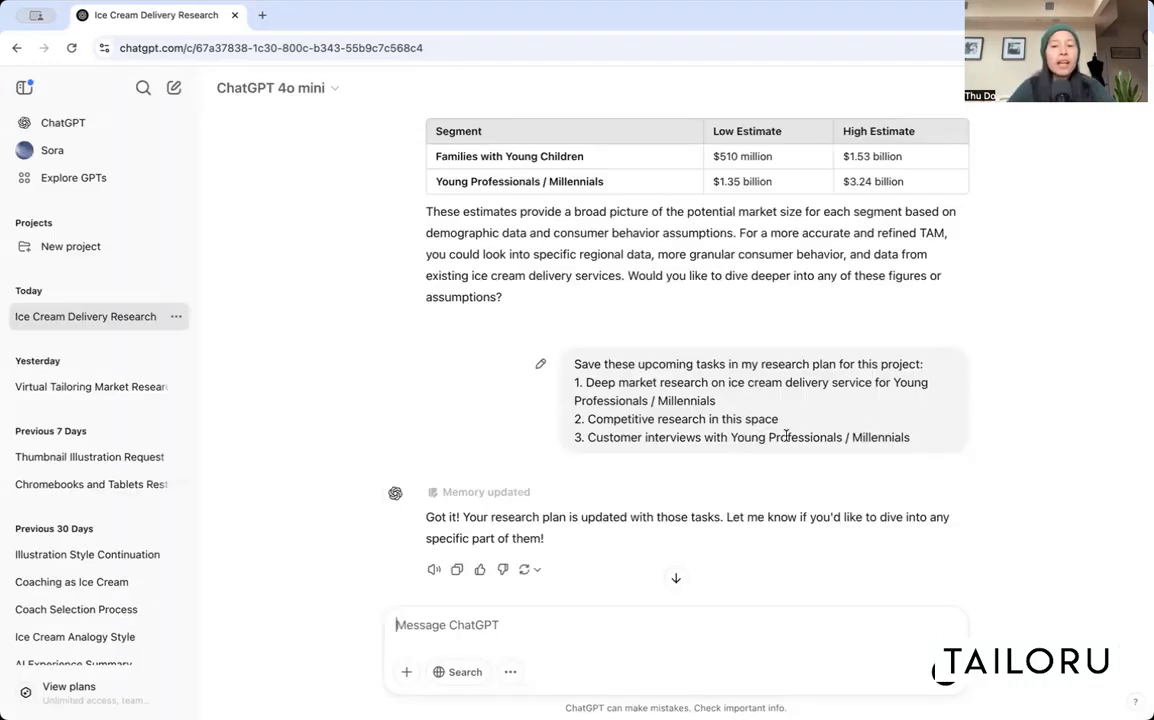
scroll(787, 435, up, 3)
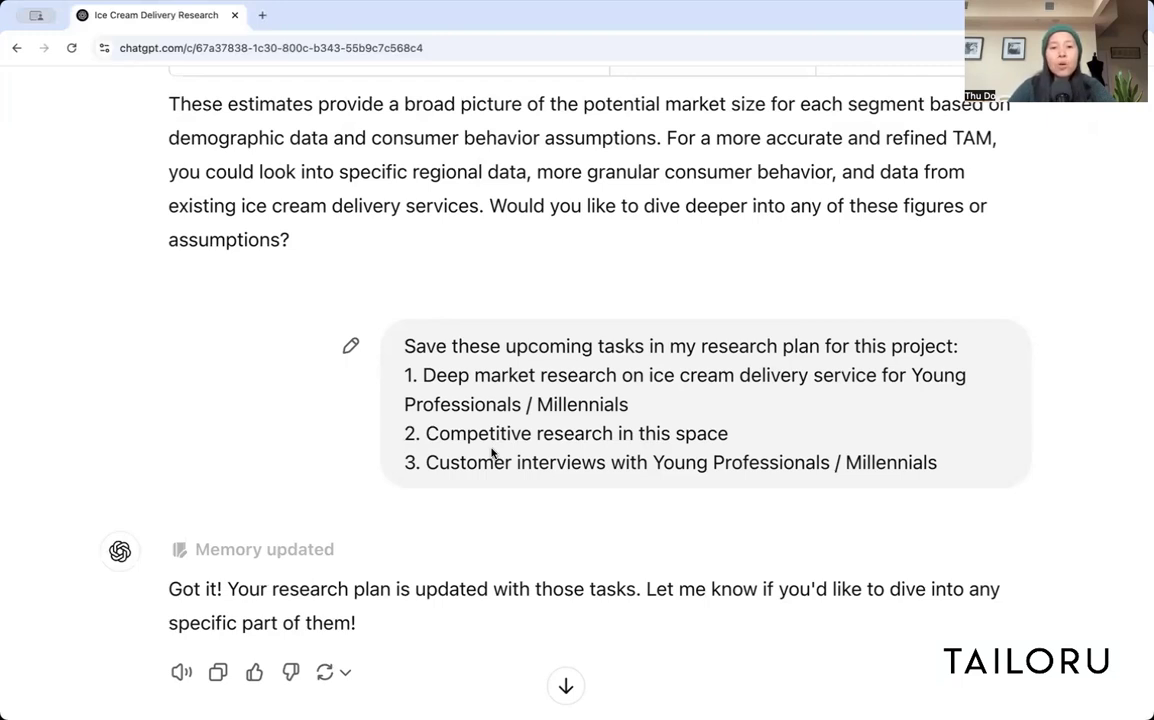
scroll(491, 453, down, 3)
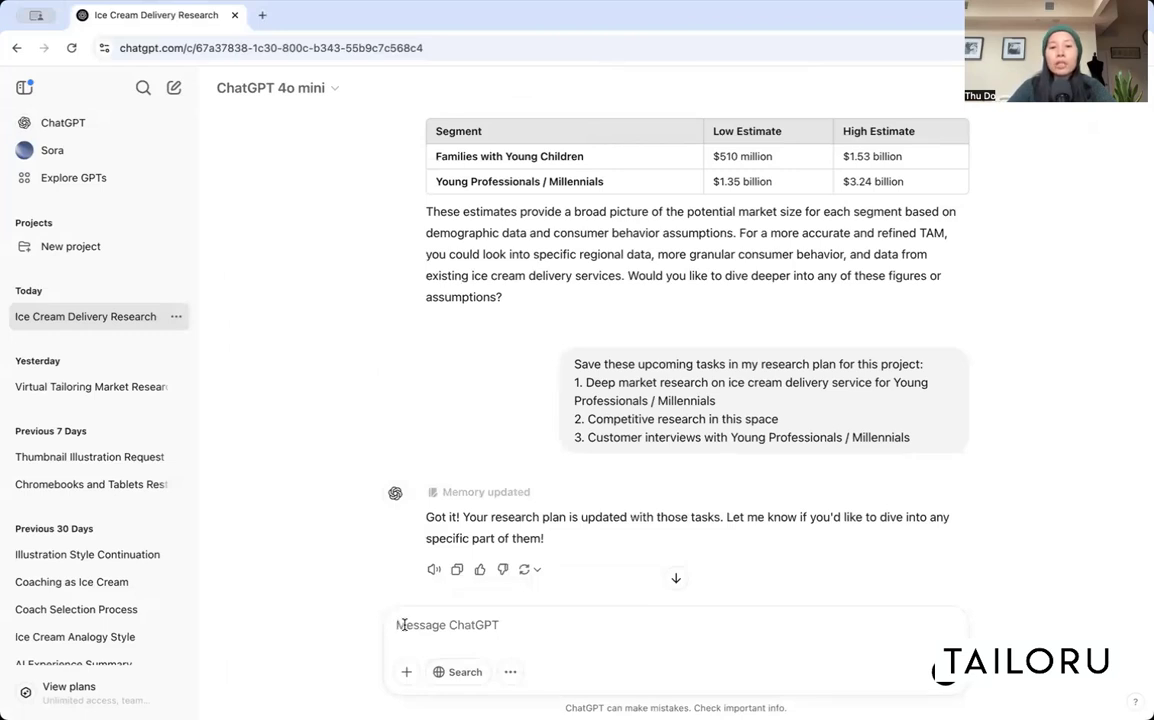
Send the message "Help me get started on #3. Who should I talk to? Where do I find them? What questions should I ask?".
text(Help me get started on #3)
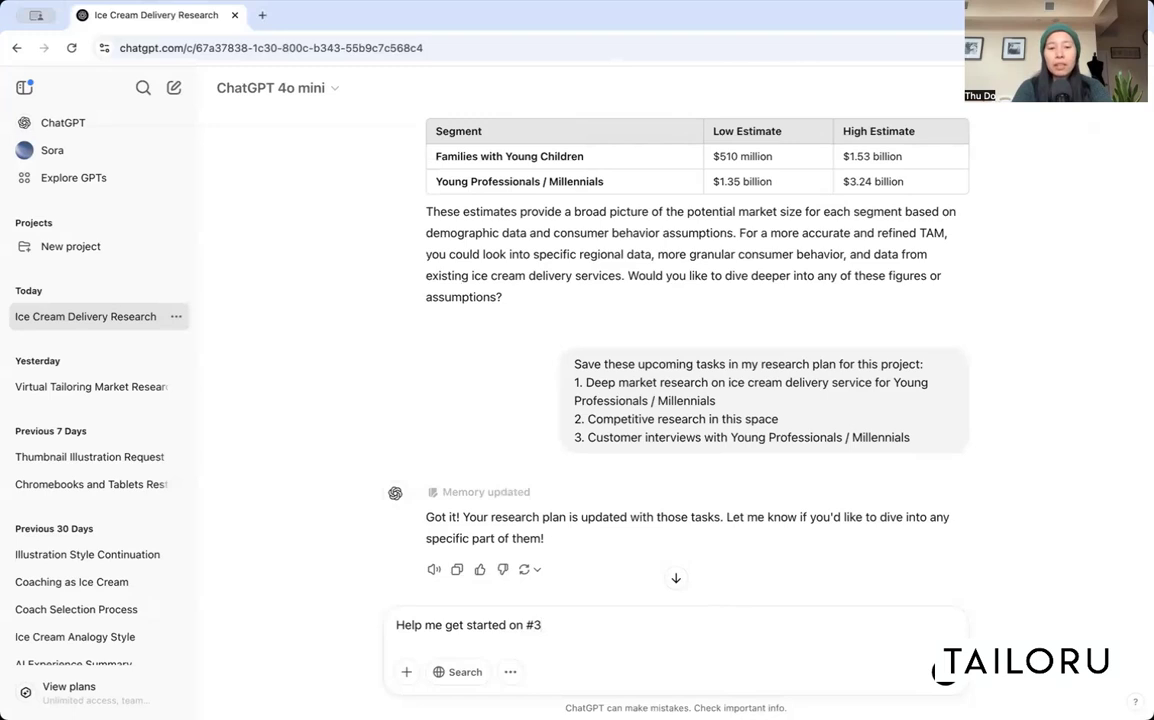
text(. Who should I talk to? Where do I find them? What questions should I ask?)
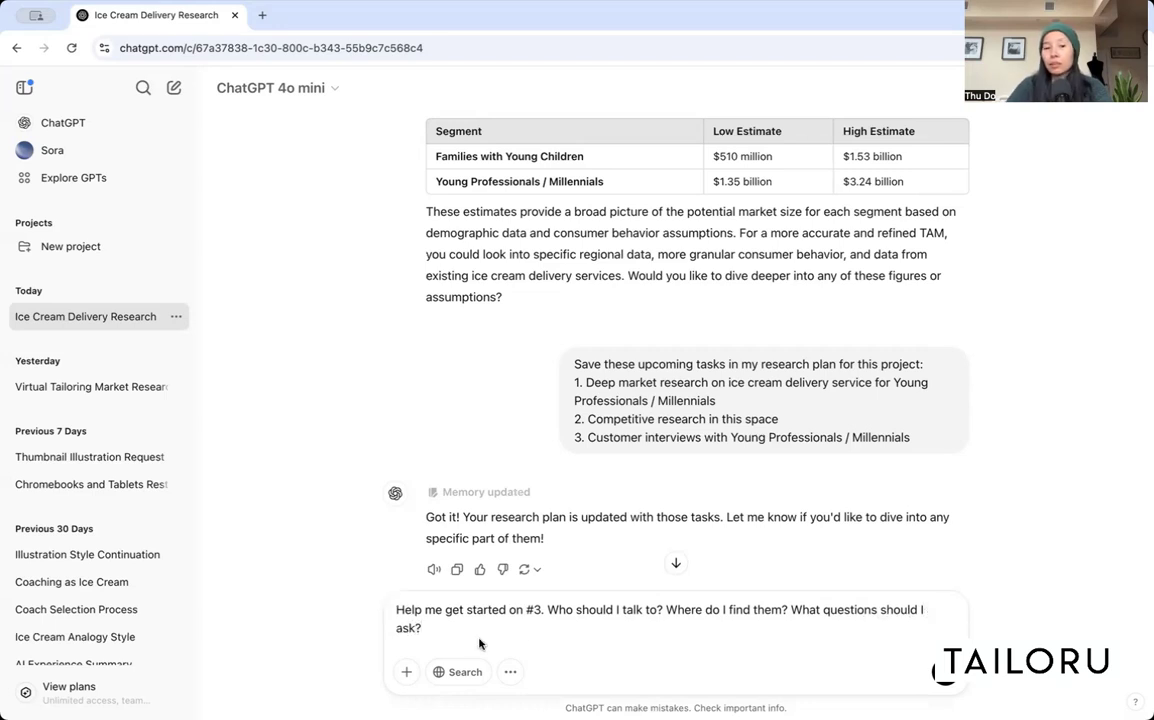
key(Return)
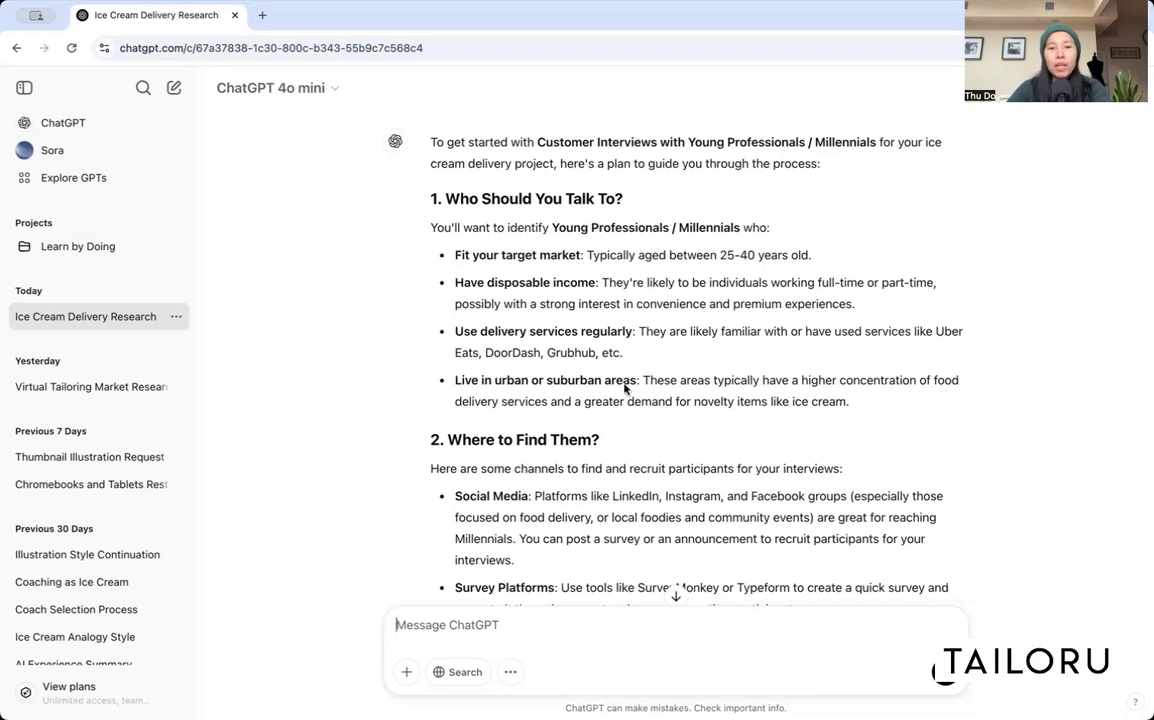
Read the interview plan's guidance on who to talk to and where to find participants.
scroll(586, 398, up, 1)
scroll(586, 398, down, 3)
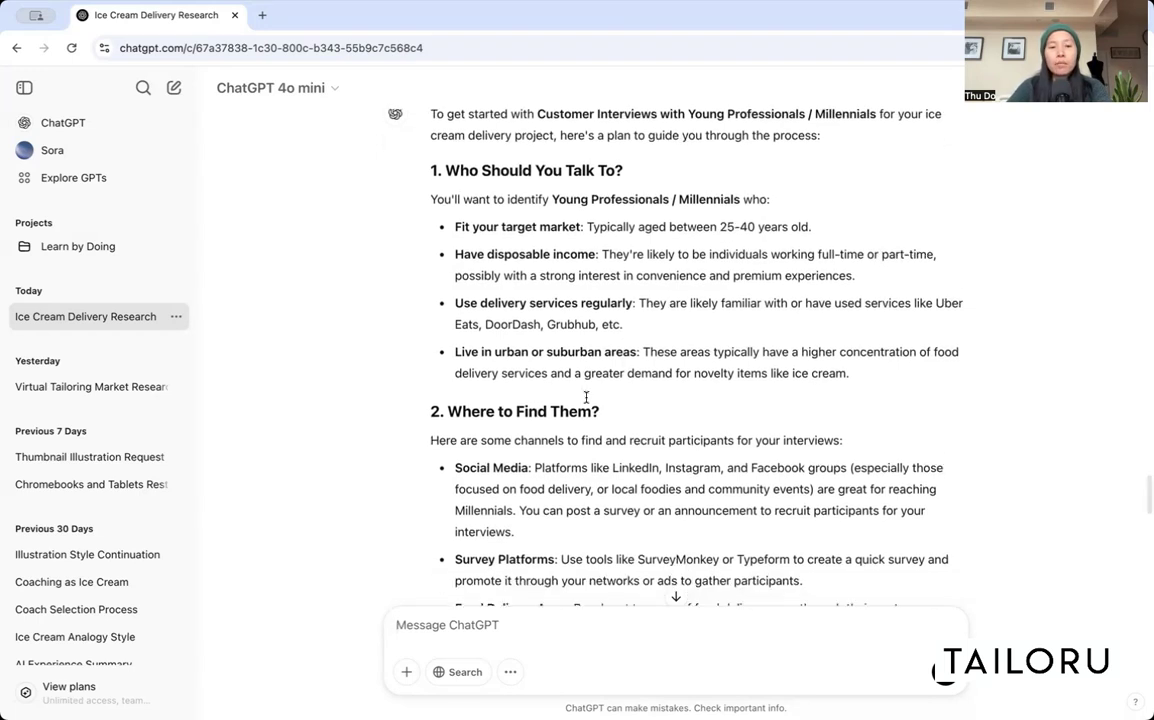
scroll(586, 398, down, 2)
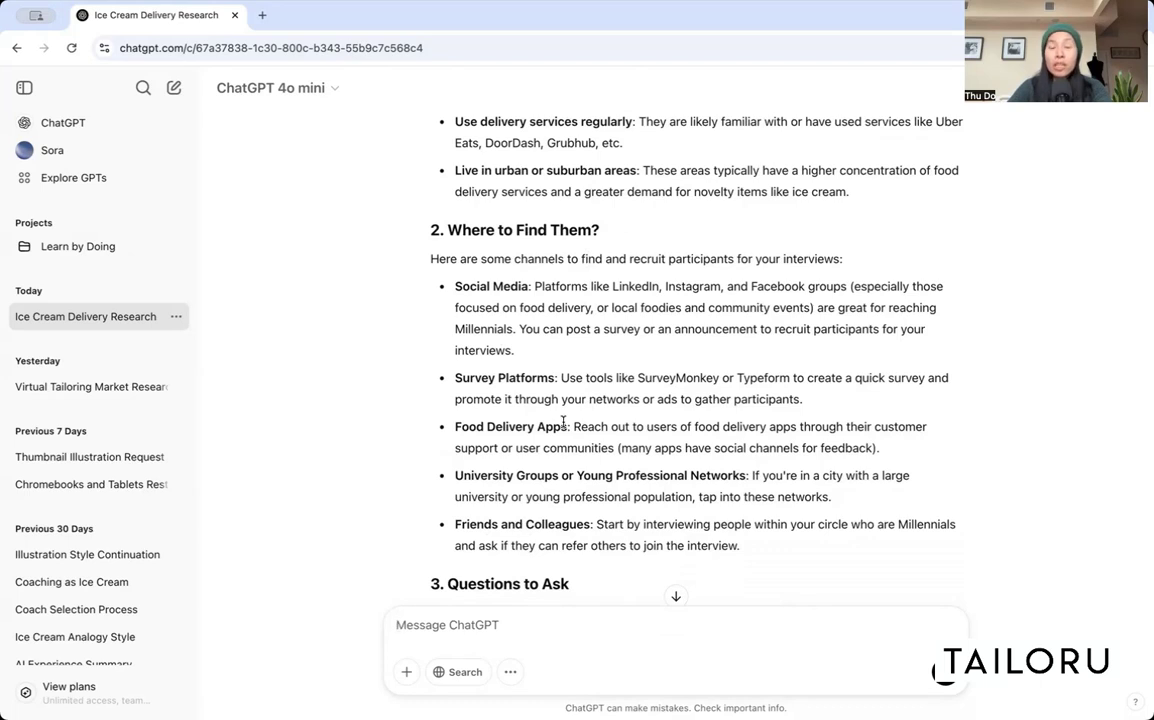
scroll(563, 422, down, 2)
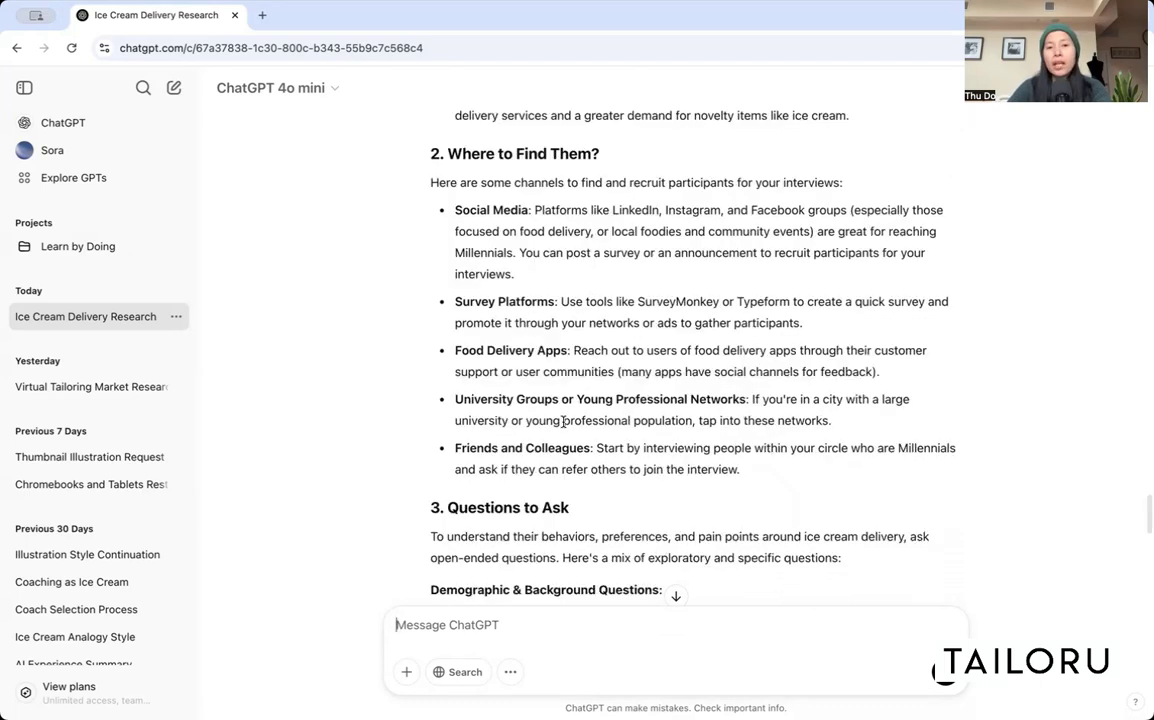
scroll(540, 469, down, 1)
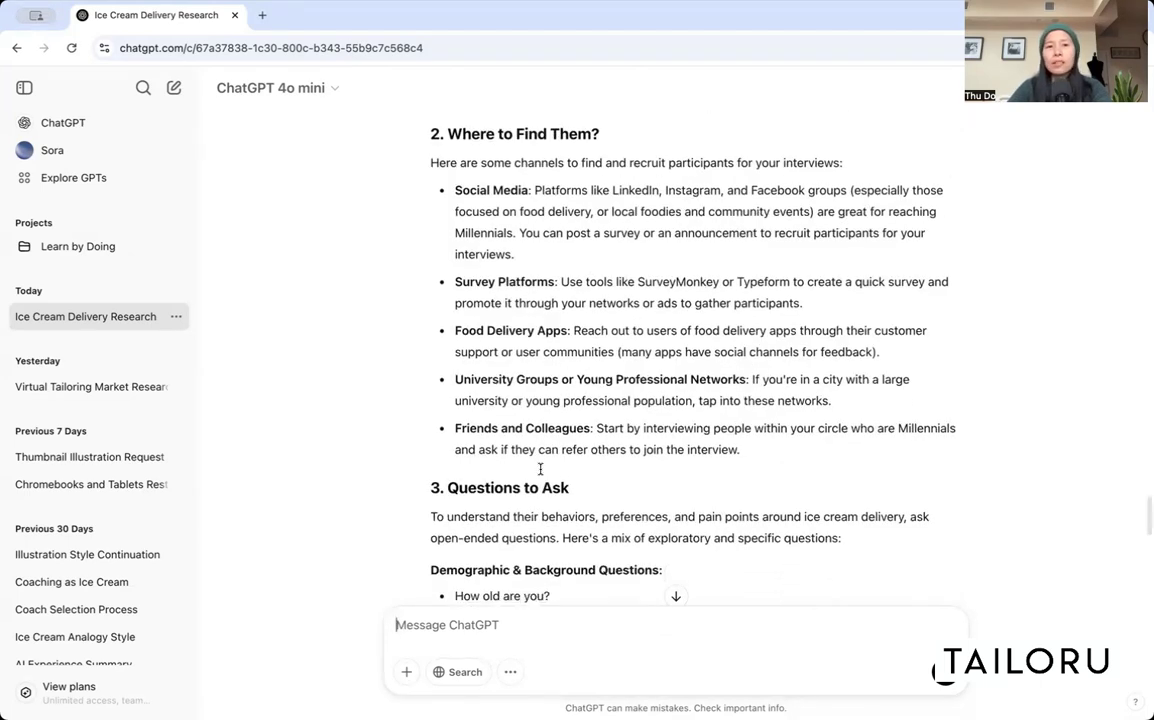
Examine the suggested interview questions by category, including Pain Points & Challenges, and read the next steps that close the reply.
scroll(541, 472, down, 4)
scroll(540, 474, down, 4)
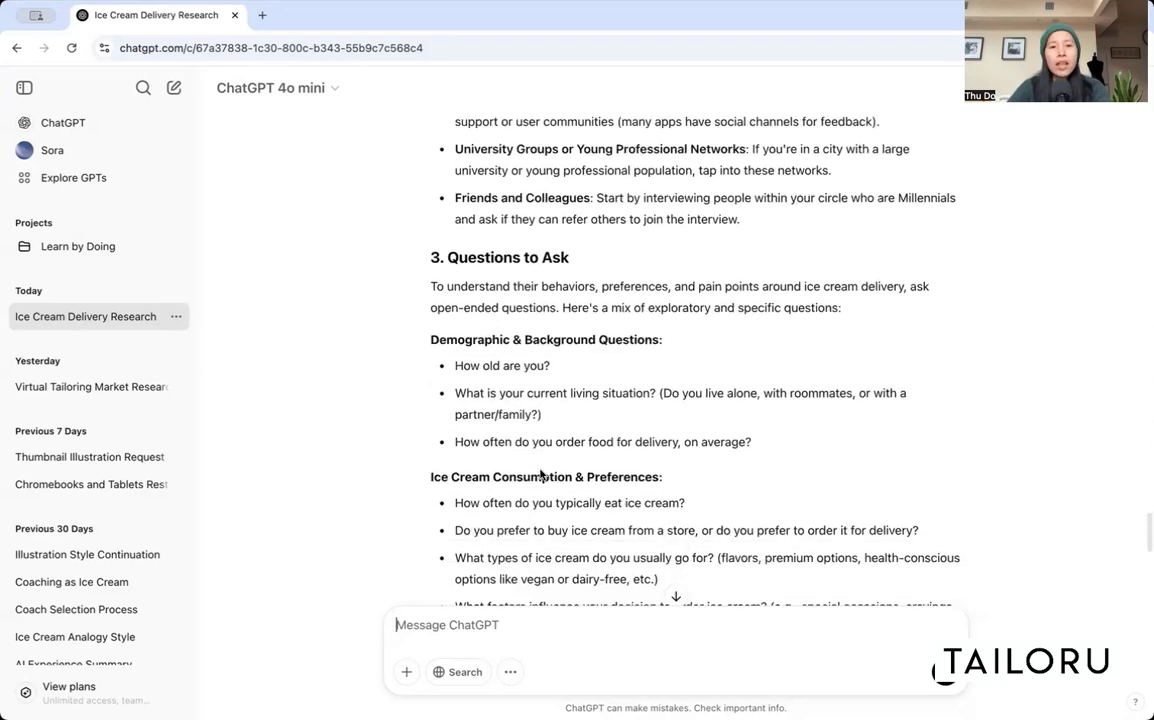
scroll(540, 474, down, 1)
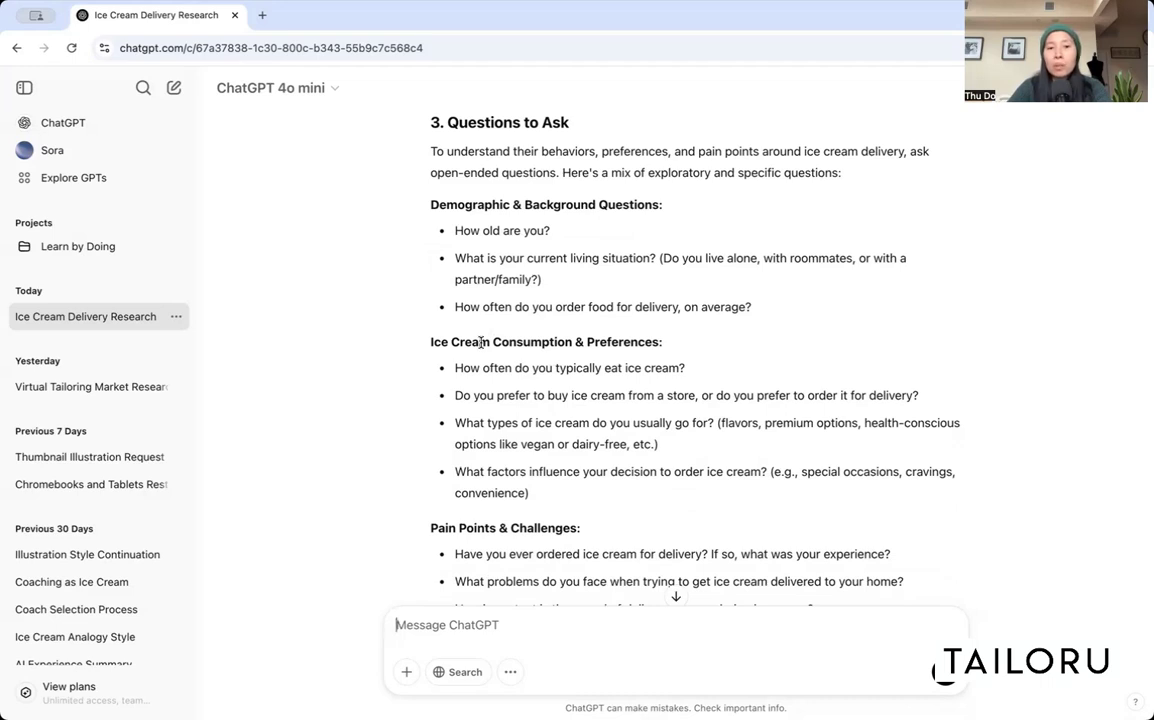
scroll(481, 342, down, 2)
scroll(481, 342, down, 4)
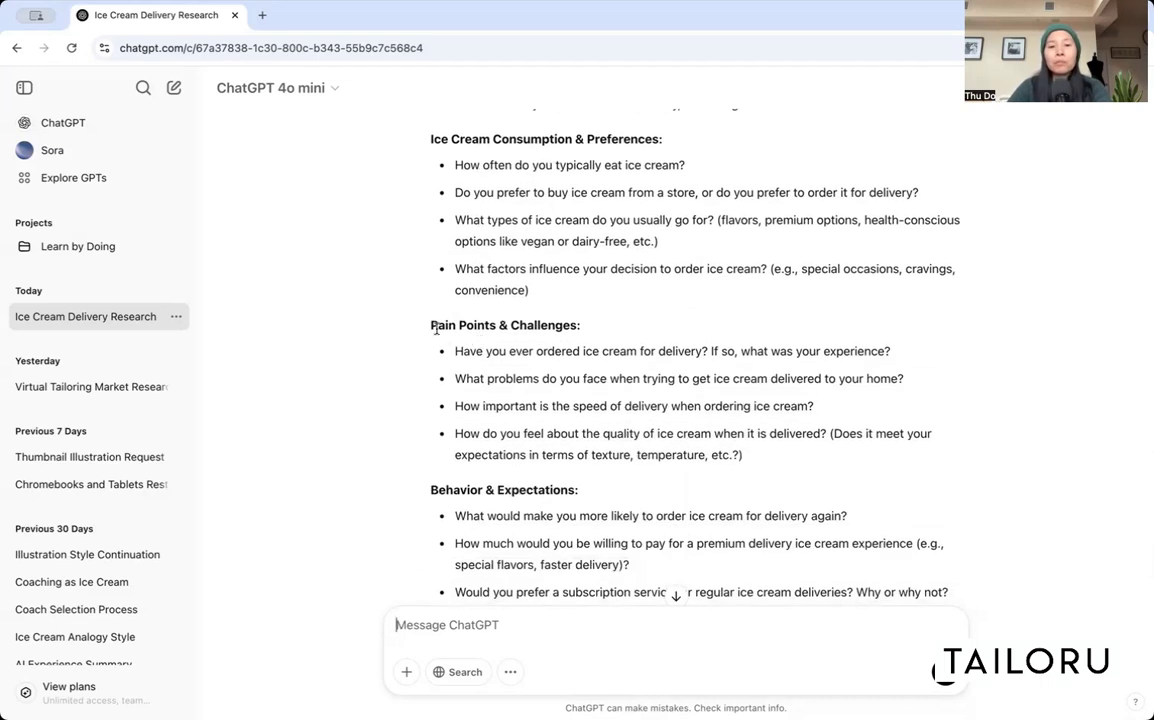
drag(432, 325, 755, 463)
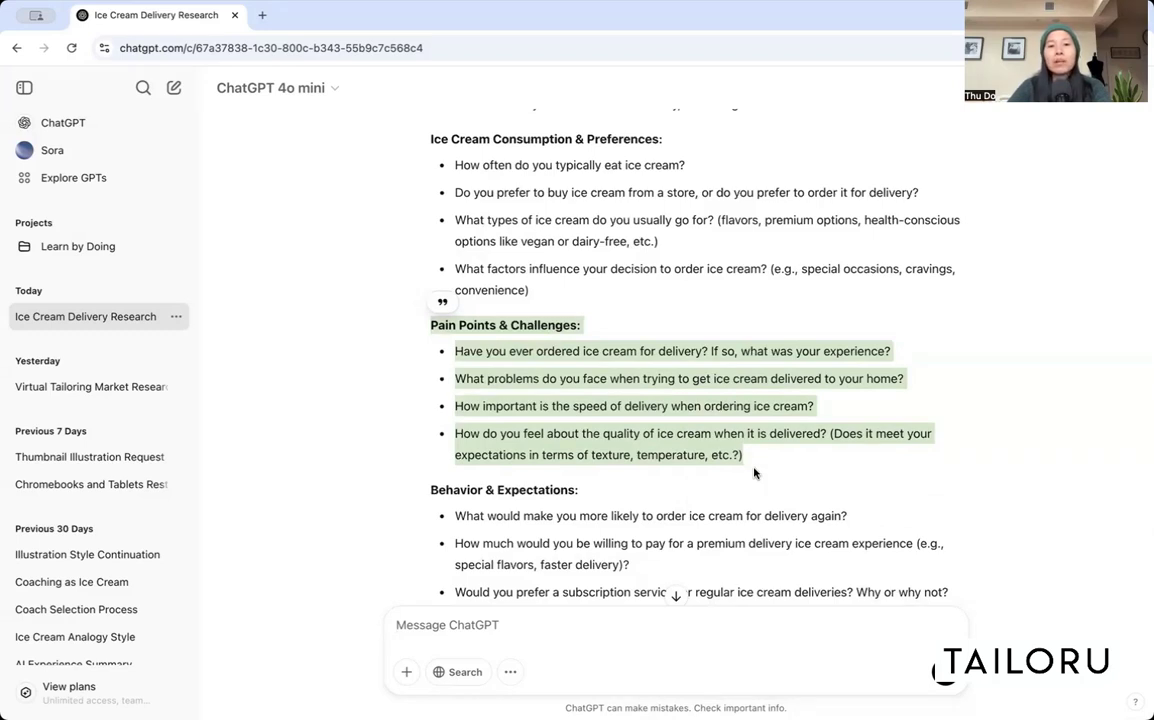
click(755, 472)
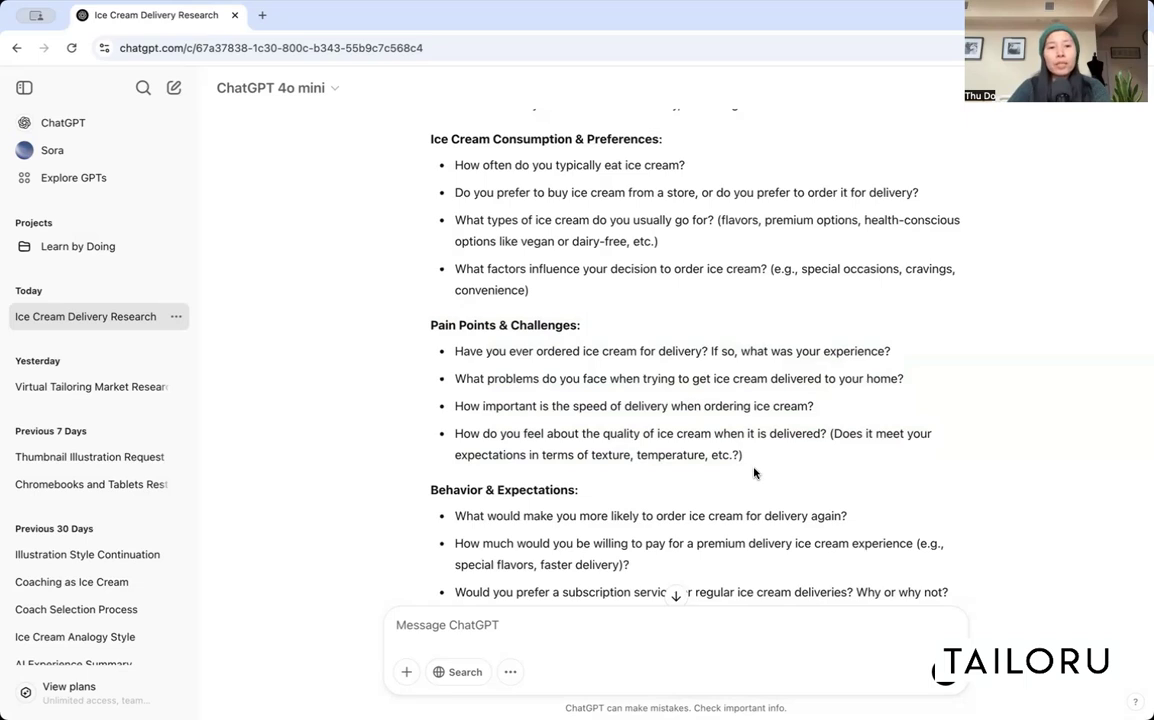
scroll(754, 473, down, 5)
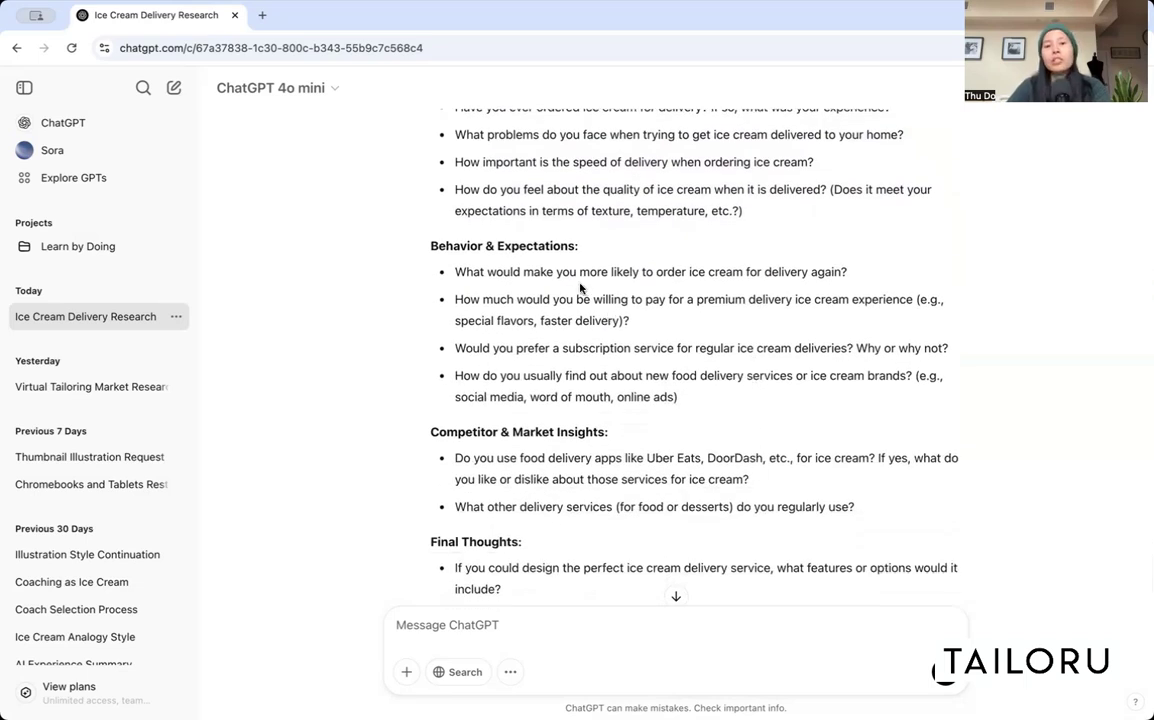
scroll(580, 288, down, 2)
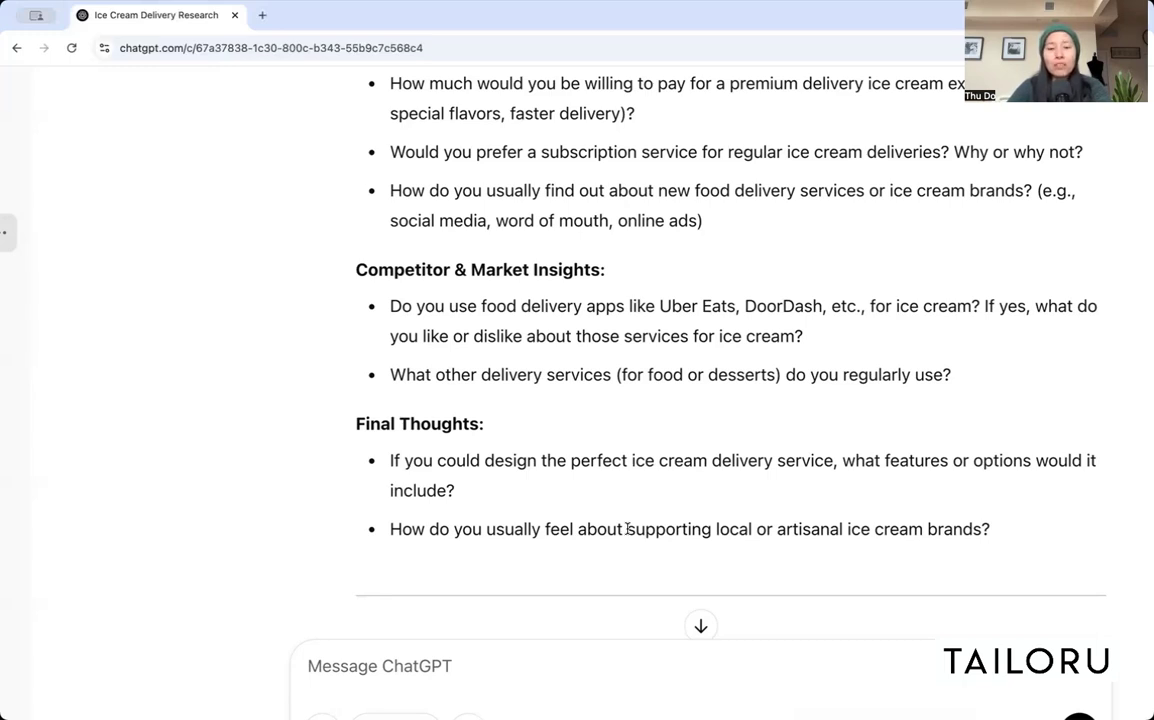
scroll(627, 528, down, 5)
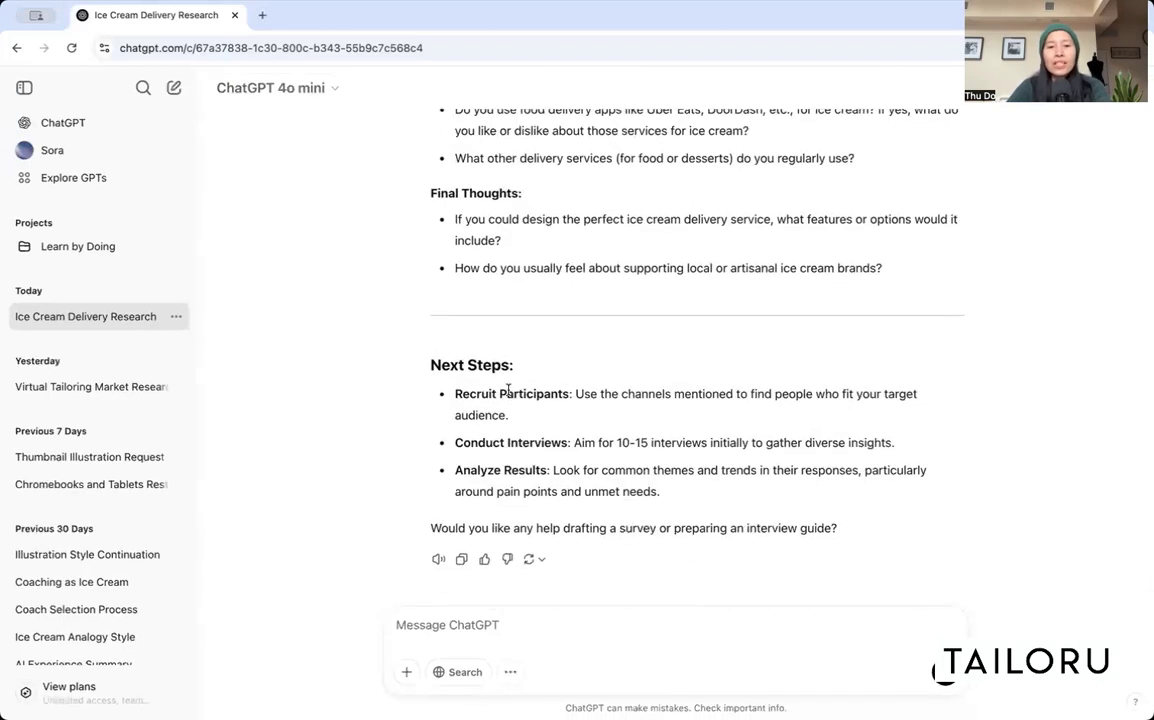